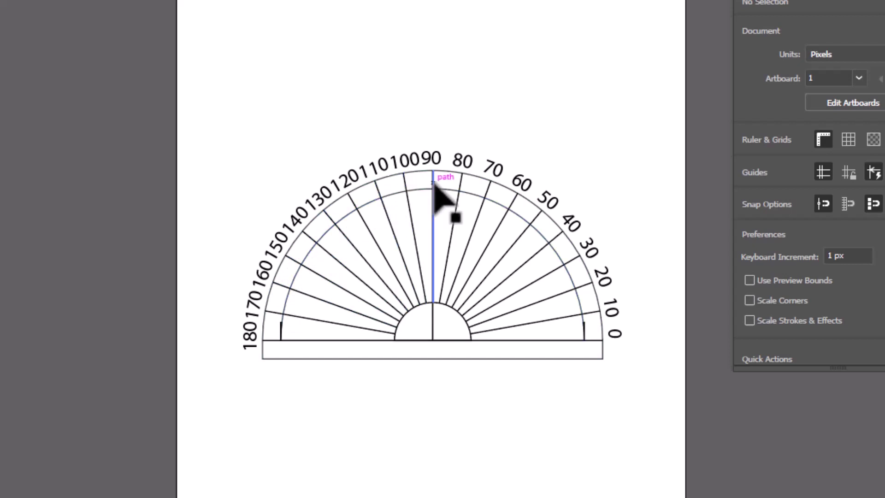
Scale the protractor group down to about 654 px wide and move it to the upper part of the artboard.
{"action": "left_click", "coordinate": [433, 216]}
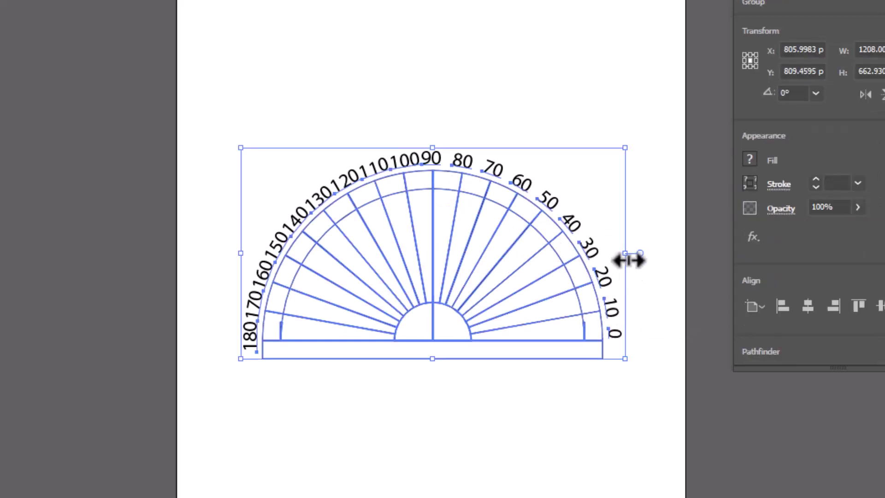
{"action": "left_click_drag", "start_coordinate": [629, 261], "coordinate": [537, 255]}
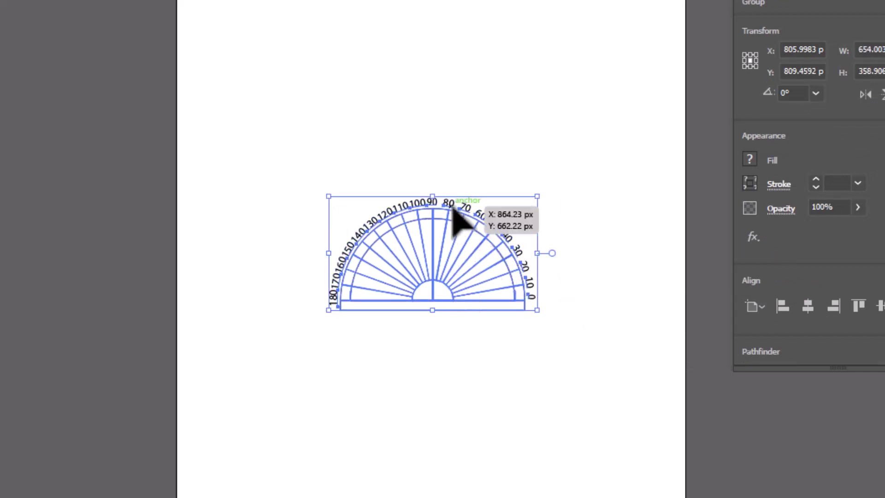
{"action": "left_click", "coordinate": [424, 174]}
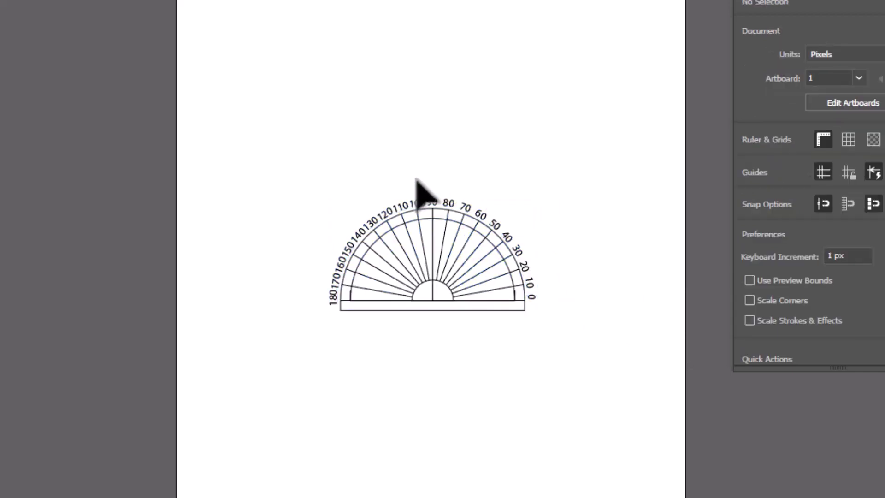
{"action": "left_click_drag", "start_coordinate": [415, 217], "coordinate": [379, 88]}
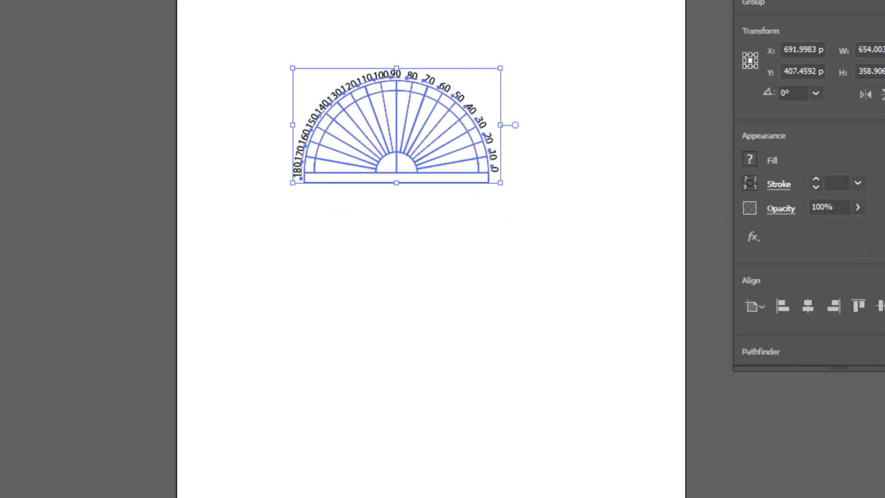
Draw a circle about 912 px in diameter below the protractor and swap its fill and stroke to leave only a black outline.
{"action": "key", "text": "l"}
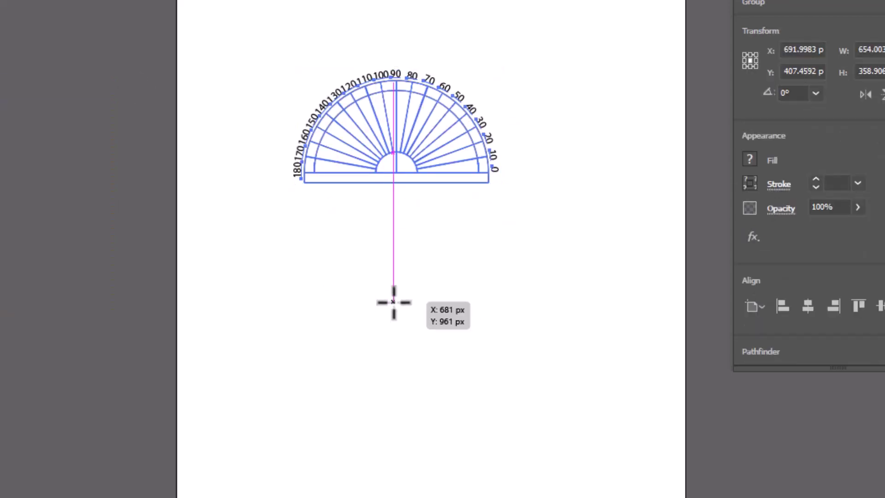
{"action": "left_click_drag", "start_coordinate": [393, 302], "coordinate": [536, 392]}
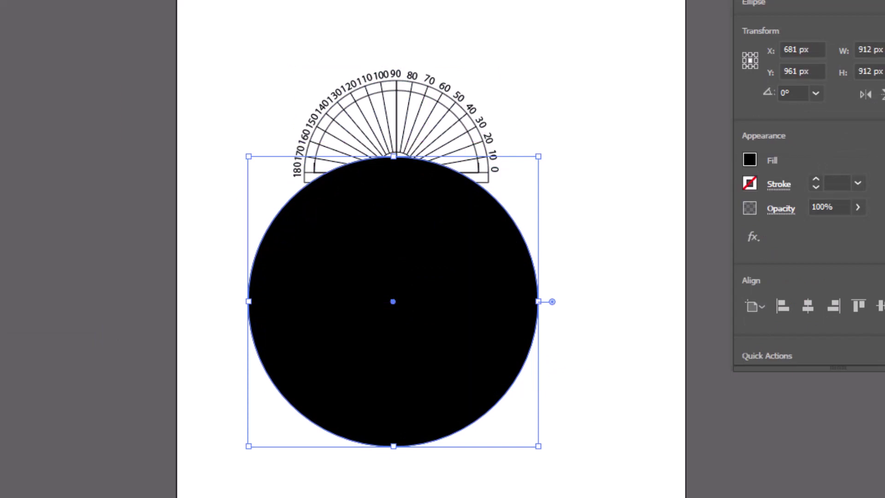
{"action": "key", "text": "shift+x"}
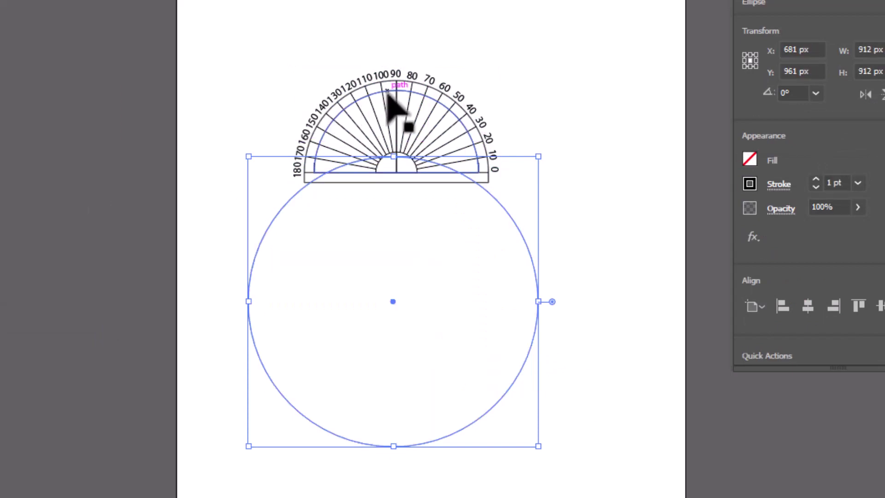
Move the protractor to the artboard's upper-left corner area and shift the circle slightly right, so the two no longer overlap.
{"action": "left_click_drag", "start_coordinate": [353, 83], "coordinate": [249, 36]}
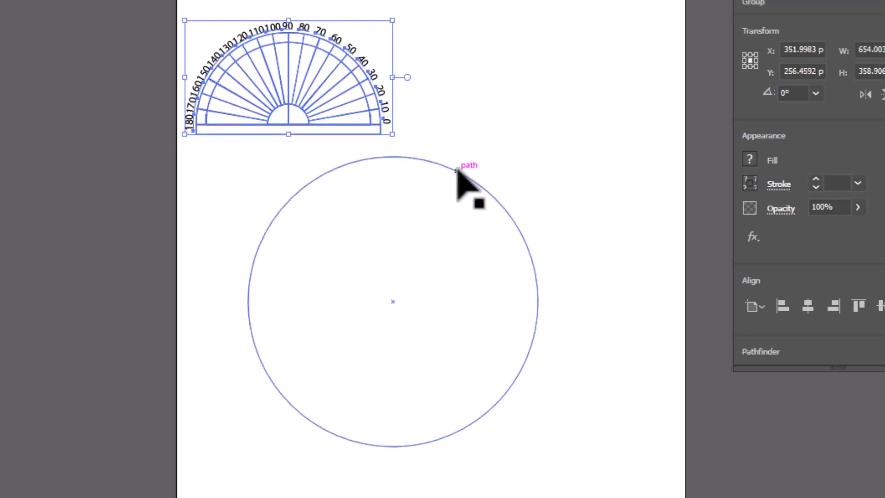
{"action": "left_click_drag", "start_coordinate": [464, 171], "coordinate": [490, 170]}
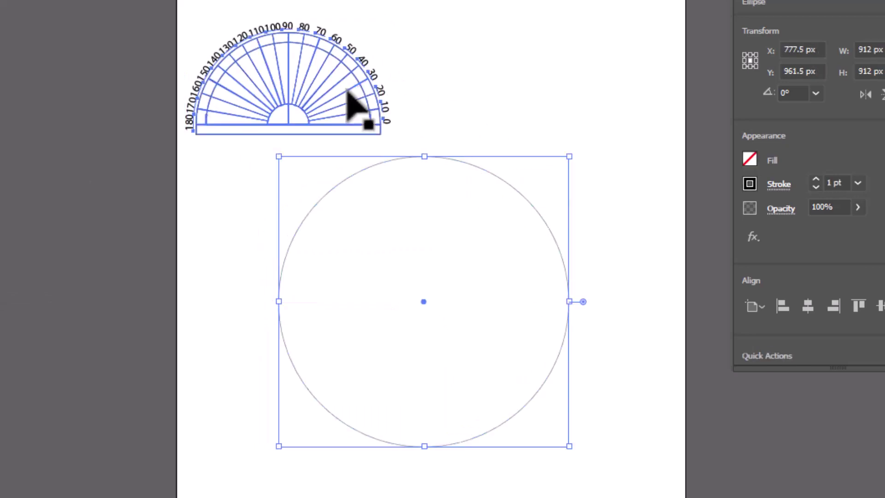
{"action": "left_click_drag", "start_coordinate": [348, 93], "coordinate": [353, 111]}
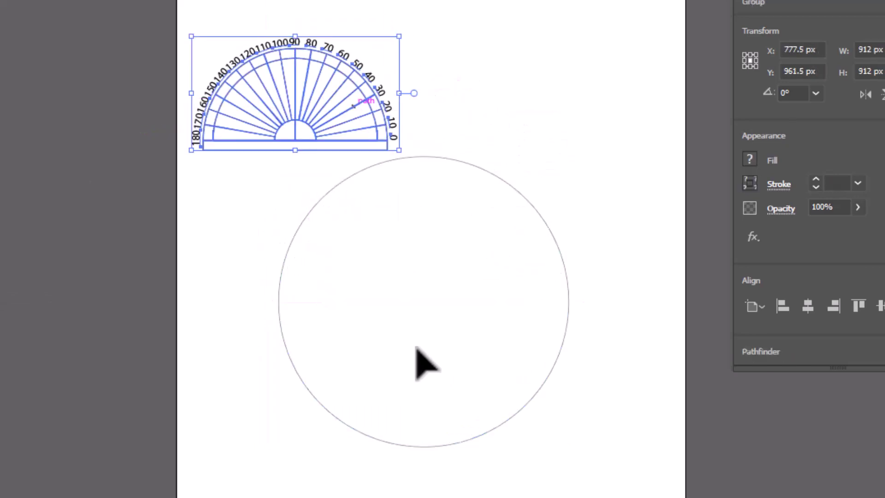
{"action": "left_click", "coordinate": [471, 227]}
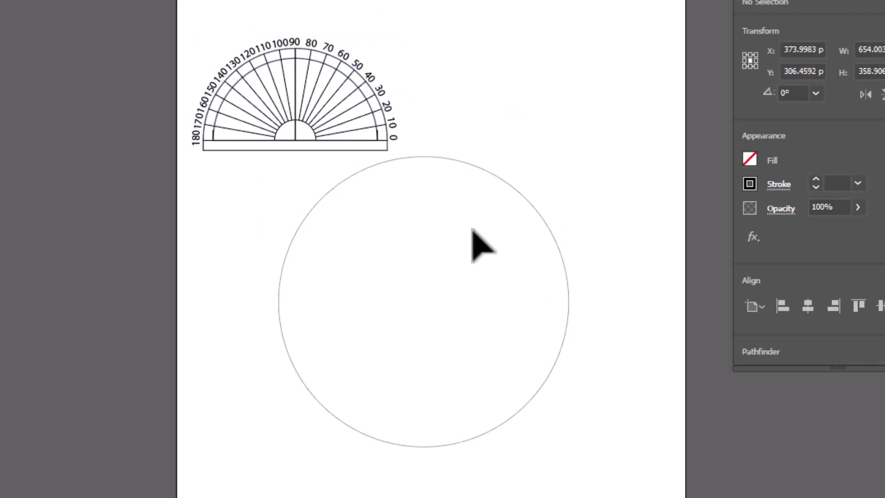
Mark the circle's centre with a small Paintbrush dot using the 3 pt. Round brush.
{"action": "left_click", "coordinate": [495, 174]}
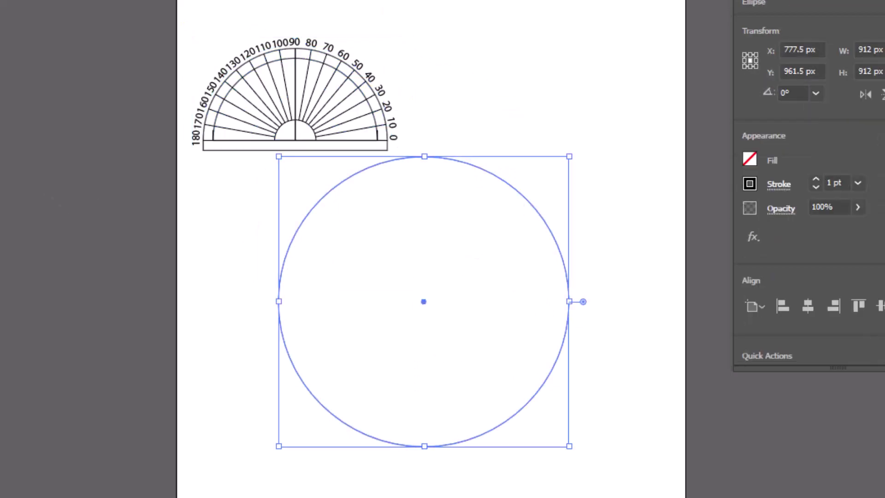
{"action": "key", "text": "b"}
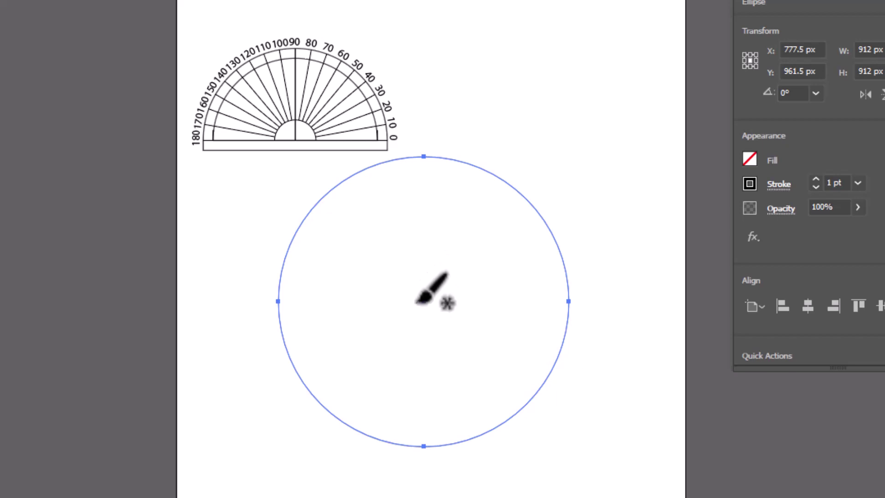
{"action": "key", "text": "ctrl+shift+a"}
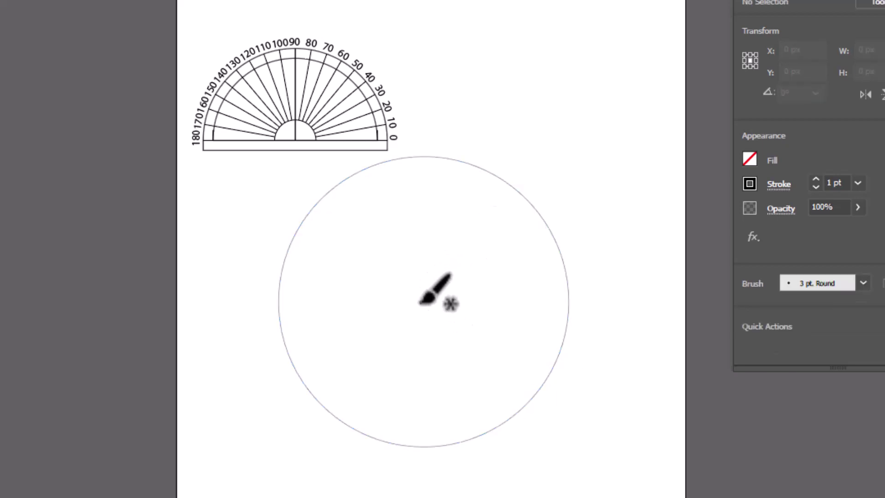
{"action": "left_click_drag", "start_coordinate": [420, 302], "coordinate": [421, 303]}
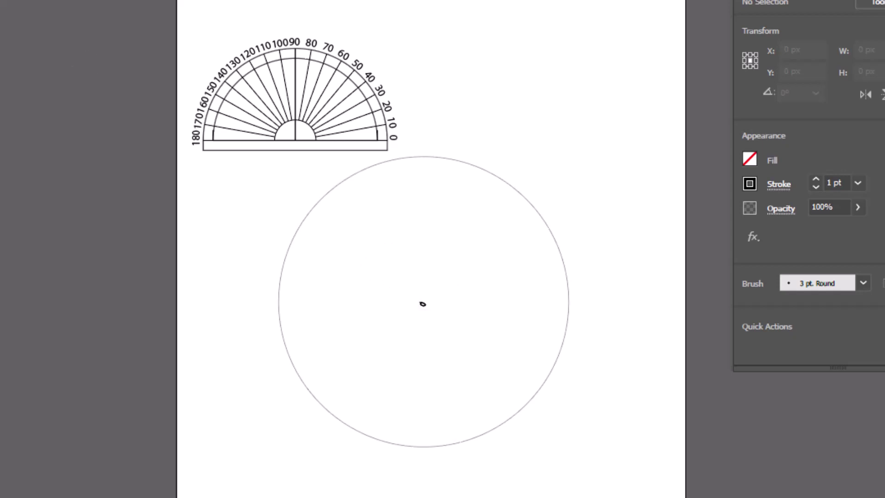
Move the protractor into the circle so its baseline midpoint sits on the marked centre.
{"action": "key", "text": "v"}
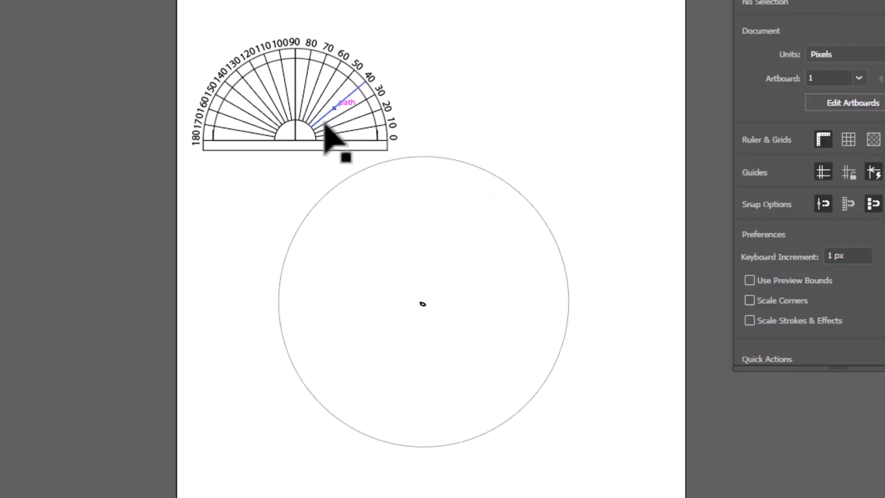
{"action": "left_click_drag", "start_coordinate": [312, 133], "coordinate": [440, 296]}
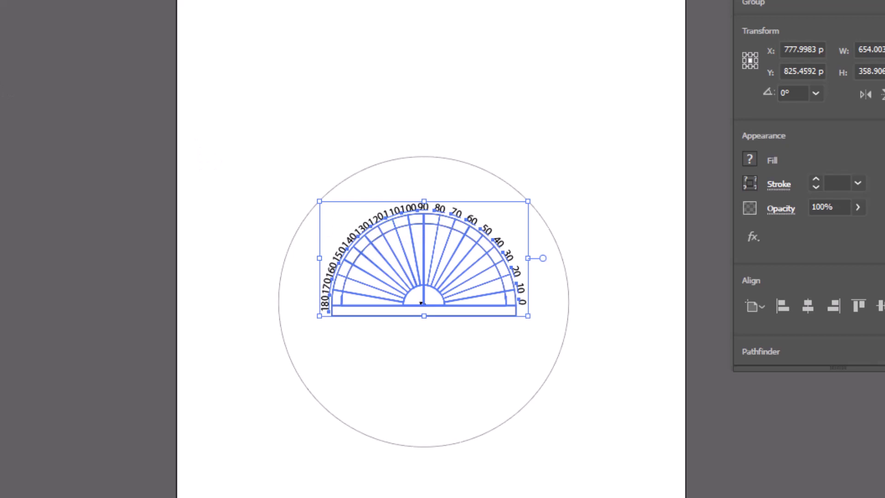
{"action": "key", "text": "a"}
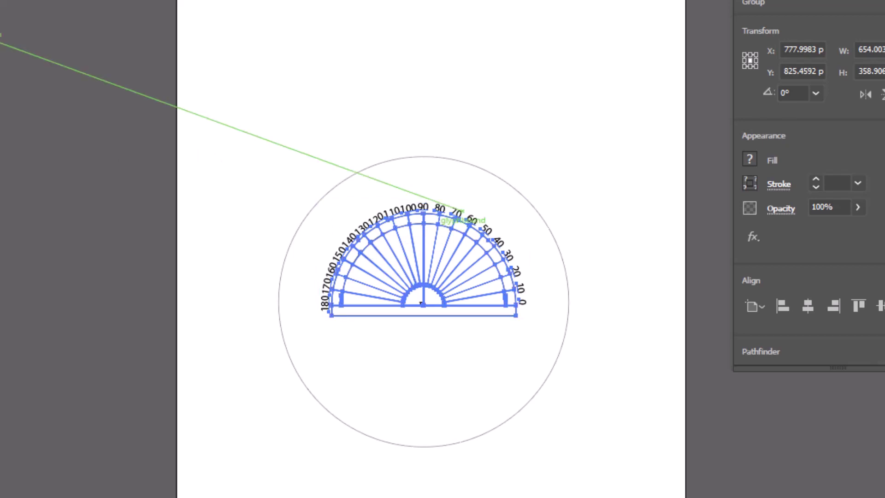
Paint a small mark on the circle's edge in line with the protractor's 130° line.
{"action": "key", "text": "b"}
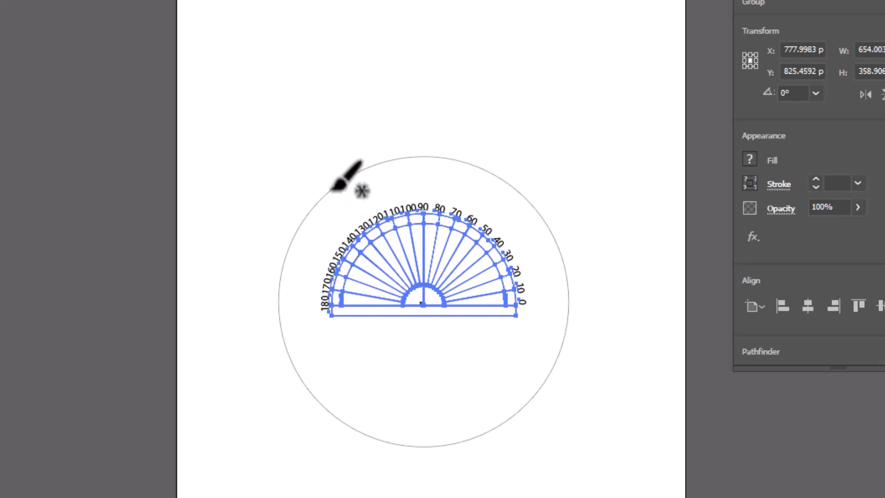
{"action": "key", "text": "ctrl+shift+a"}
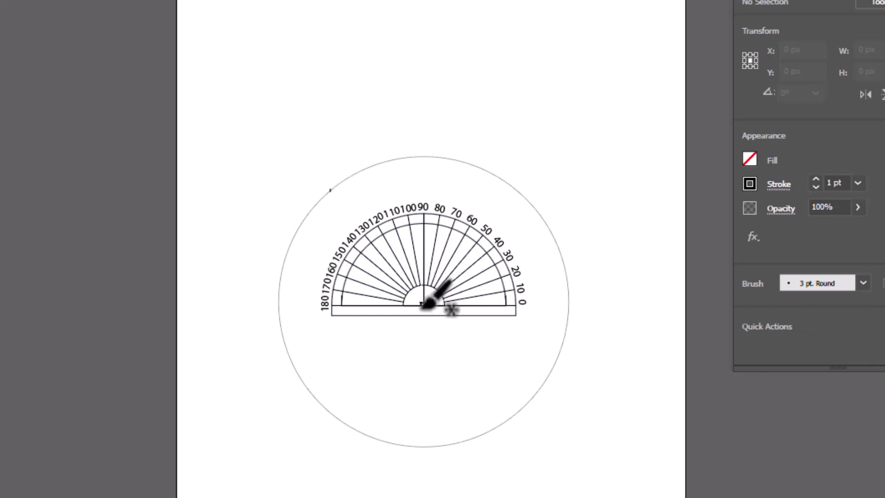
{"action": "key", "text": "v"}
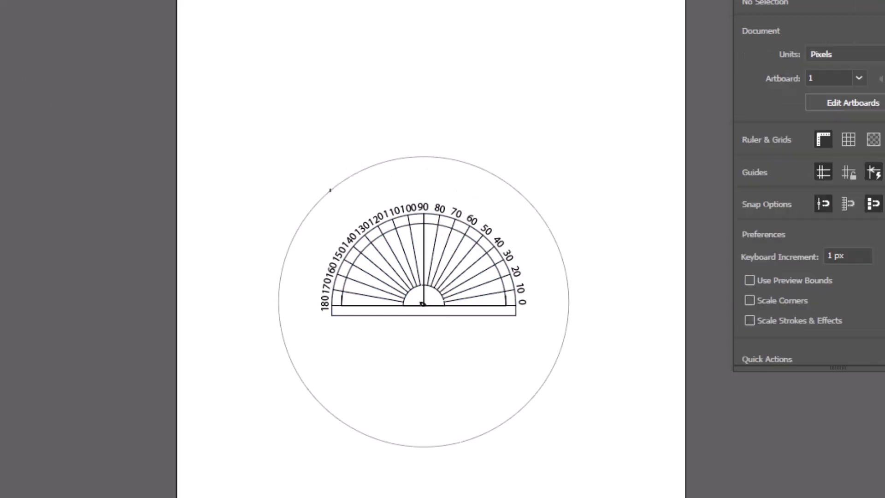
Draw a straight Pen line from the mark on the circle's edge to the centre dot.
{"action": "key", "text": "p"}
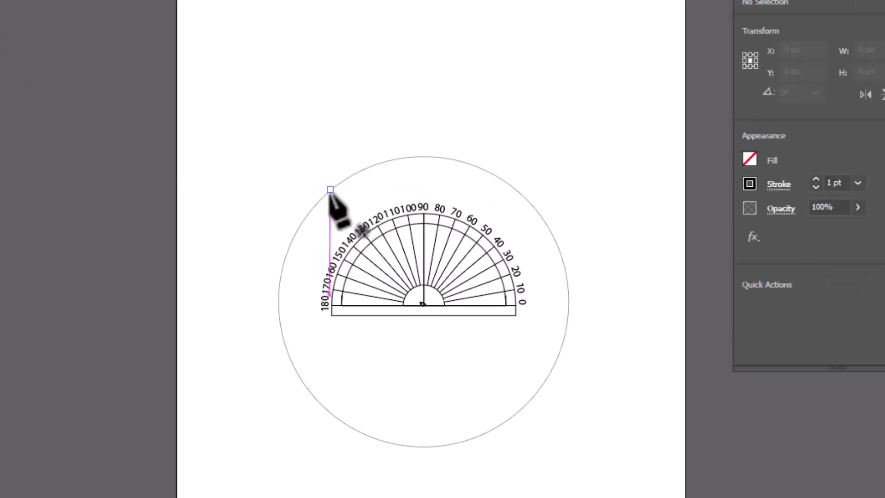
{"action": "left_click", "coordinate": [330, 190]}
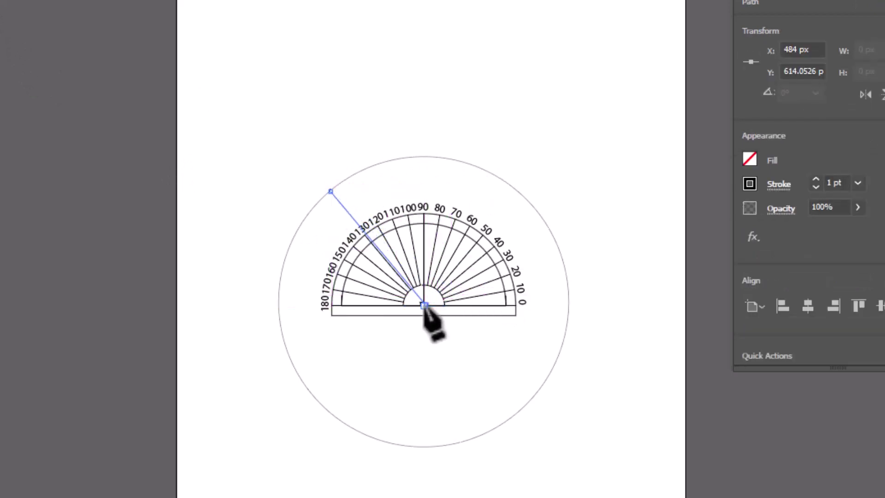
{"action": "left_click", "coordinate": [423, 305]}
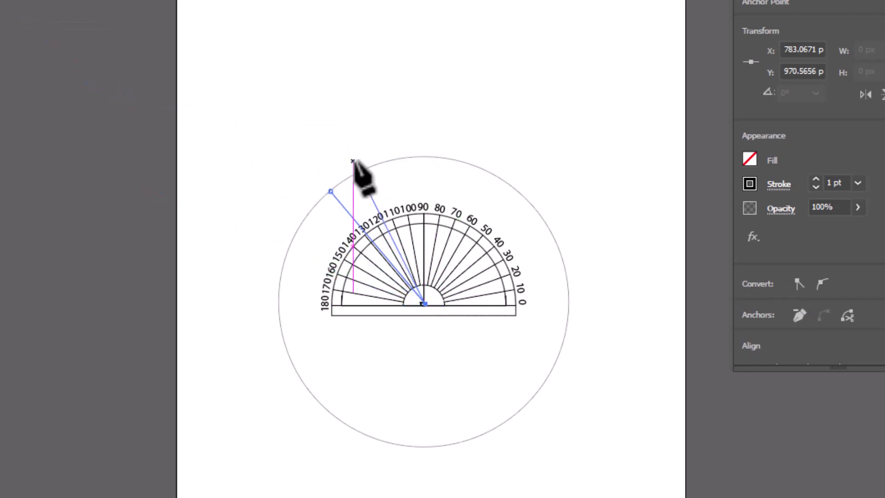
{"action": "key", "text": "Escape"}
{"action": "key", "text": "v"}
{"action": "left_click", "coordinate": [424, 304]}
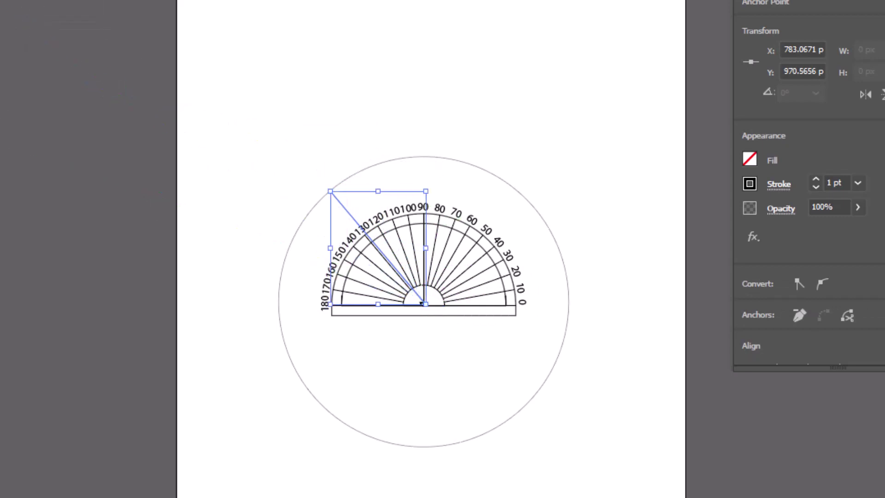
Rotate and reposition the protractor so its baseline follows the drawn radius, with 0 towards the edge mark and its midpoint on the centre.
{"action": "left_click_drag", "start_coordinate": [503, 307], "coordinate": [379, 335]}
{"action": "left_click_drag", "start_coordinate": [404, 226], "coordinate": [211, 257]}
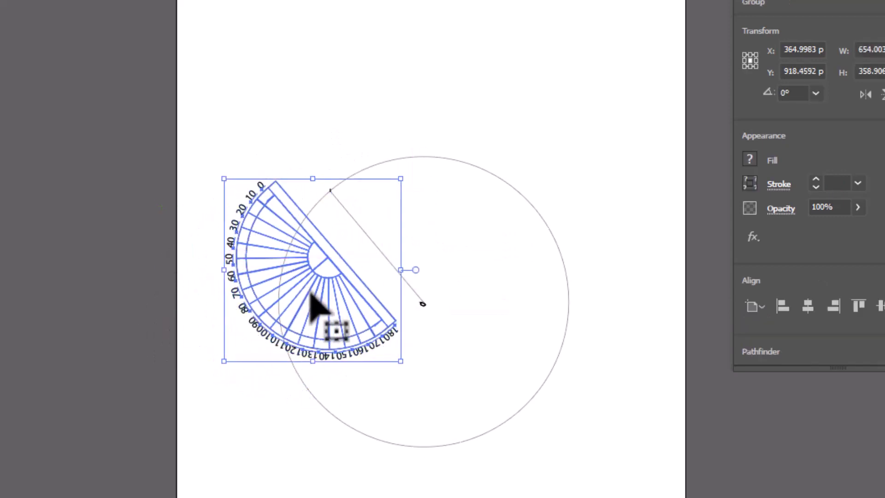
{"action": "left_click_drag", "start_coordinate": [326, 310], "coordinate": [419, 349]}
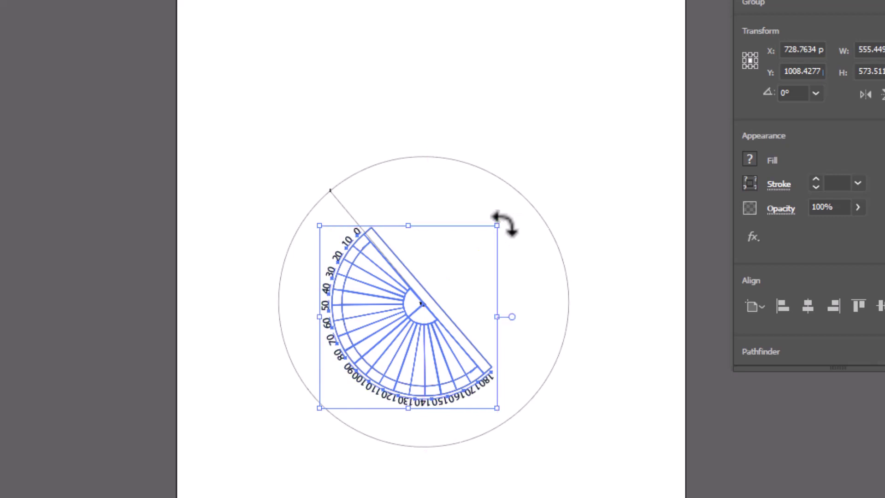
{"action": "left_click_drag", "start_coordinate": [504, 223], "coordinate": [507, 231]}
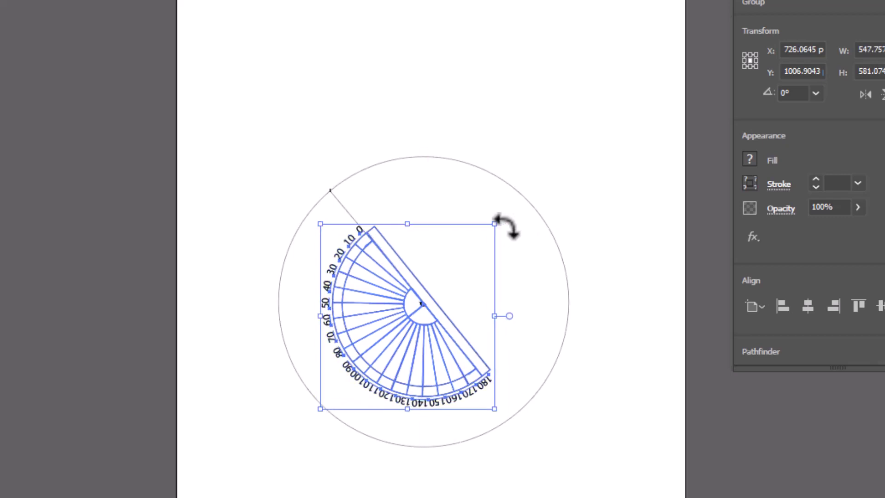
{"action": "left_click", "coordinate": [523, 277]}
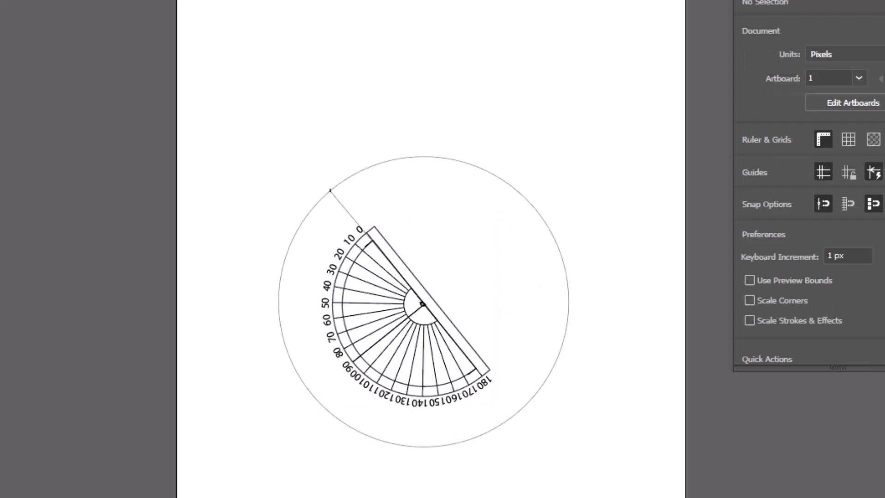
Draw a second Pen radius from the circle's lower-left edge, just short of the protractor's 90° line, to the centre.
{"action": "key", "text": "\\"}
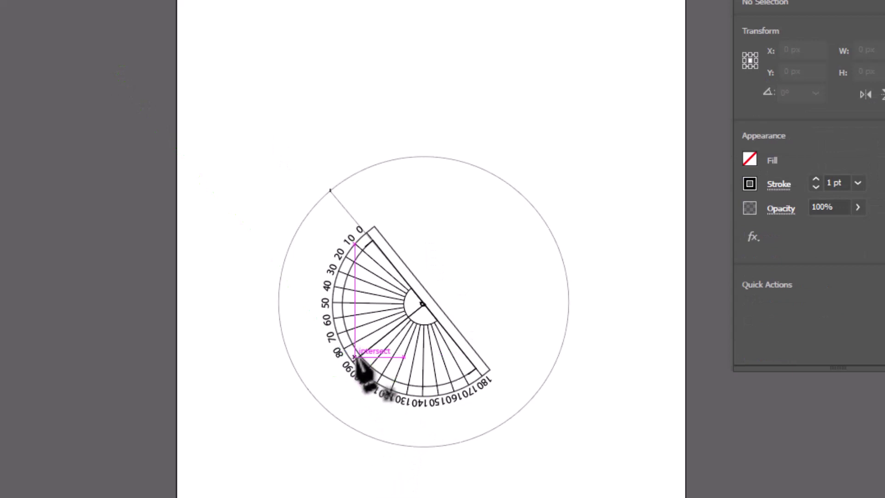
{"action": "left_click_drag", "start_coordinate": [353, 364], "coordinate": [351, 361]}
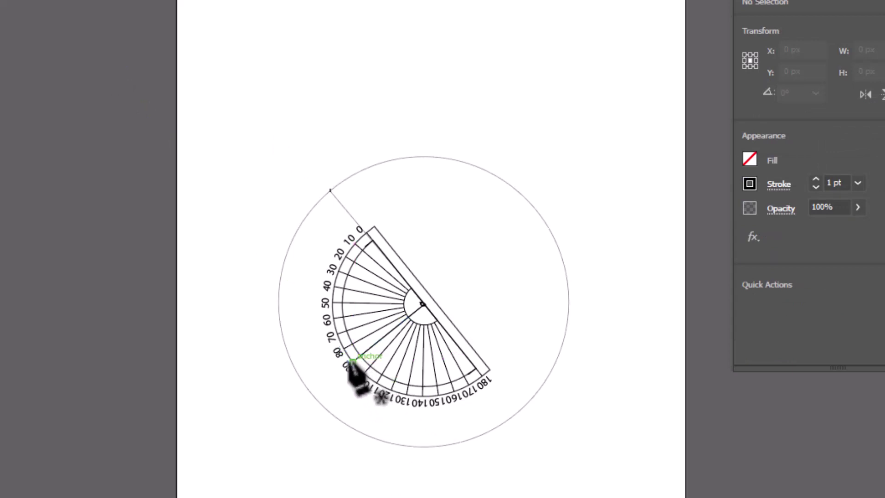
{"action": "left_click", "coordinate": [307, 389]}
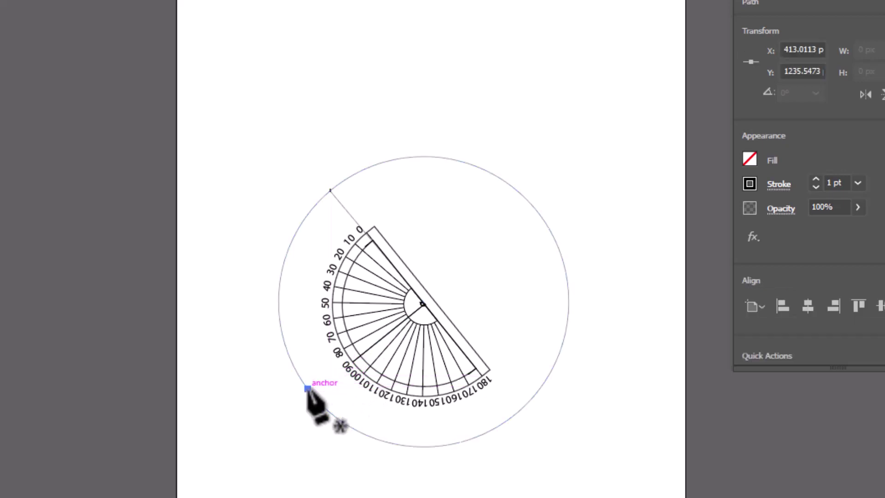
{"action": "left_click", "coordinate": [423, 304]}
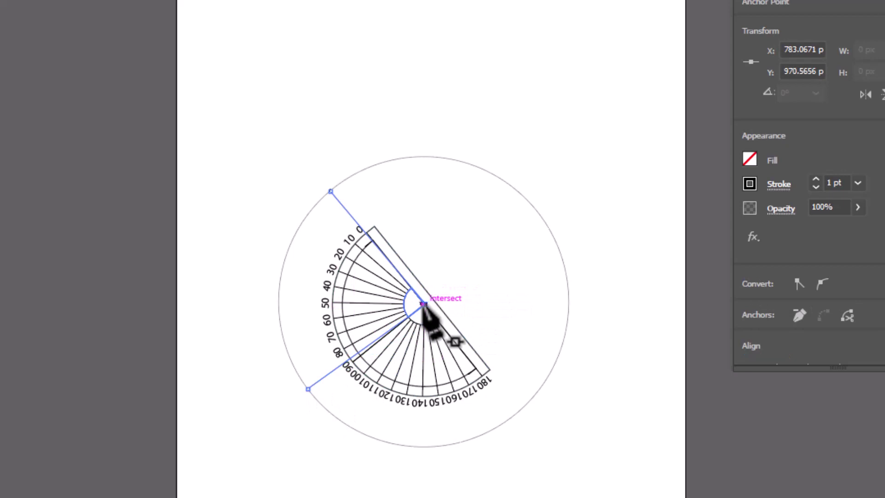
{"action": "key", "text": "v"}
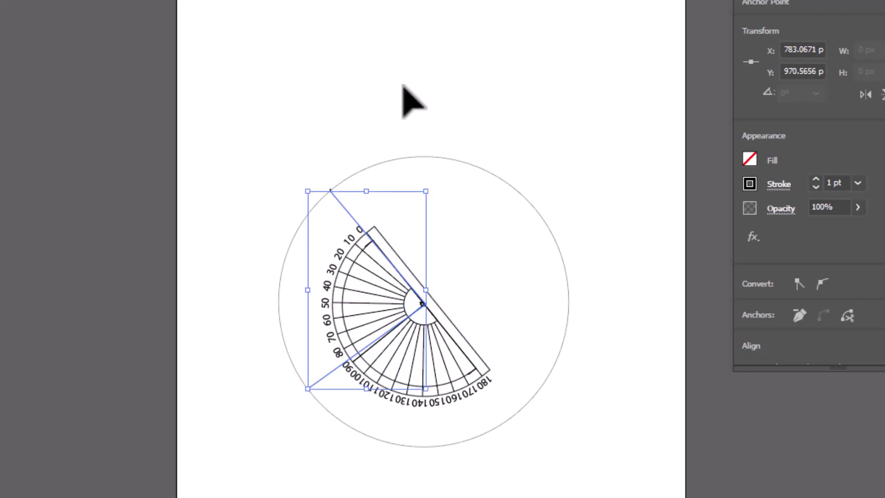
Rotate and reposition the protractor so its baseline follows the second radius, with 0 towards the edge and its midpoint on the centre.
{"action": "left_click", "coordinate": [482, 386]}
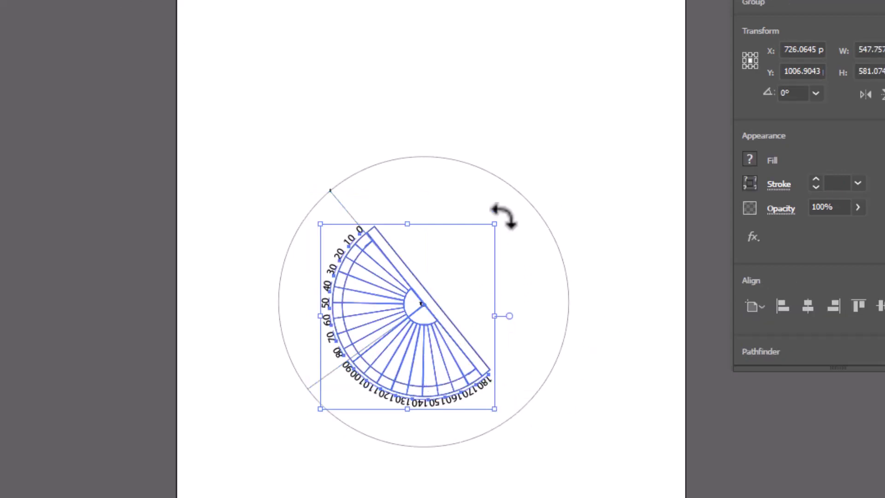
{"action": "left_click_drag", "start_coordinate": [502, 214], "coordinate": [317, 231]}
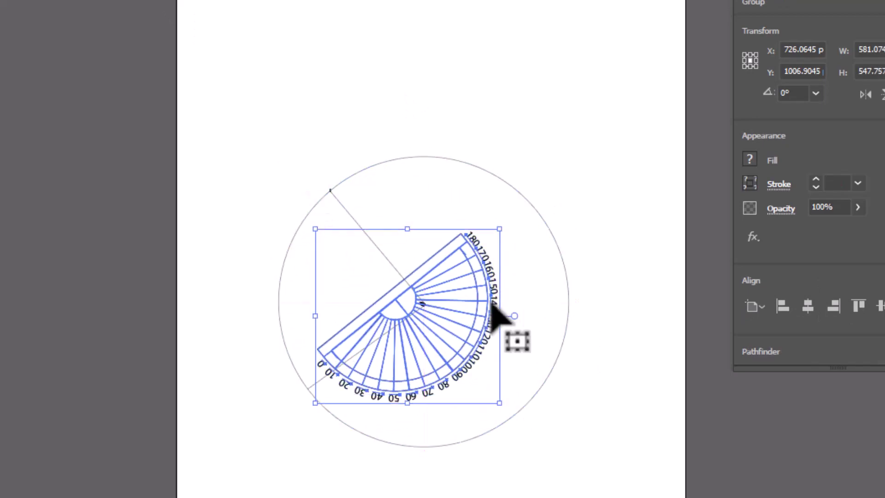
{"action": "left_click_drag", "start_coordinate": [500, 318], "coordinate": [518, 310]}
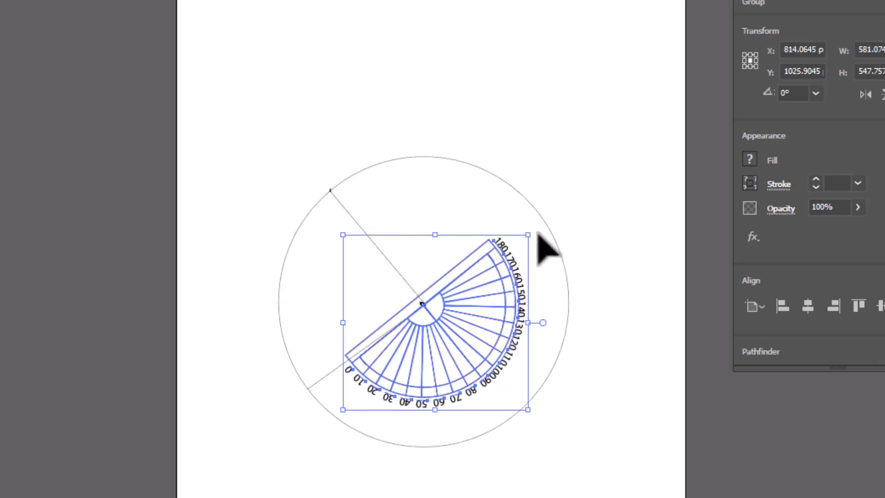
{"action": "left_click_drag", "start_coordinate": [538, 233], "coordinate": [542, 239]}
{"action": "left_click", "coordinate": [507, 173]}
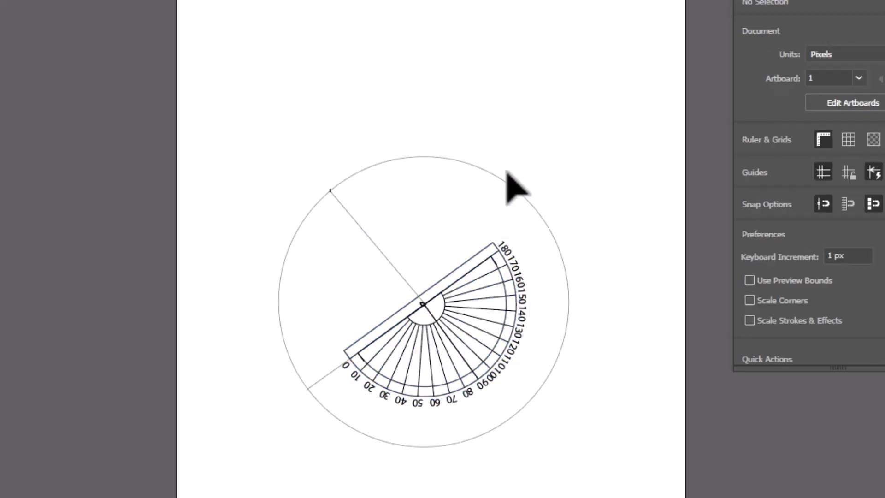
Draw a third Pen radius from the circle's lower edge, just short of the protractor's 70° line, to the centre dot.
{"action": "key", "text": "z"}
{"action": "left_click", "coordinate": [452, 355]}
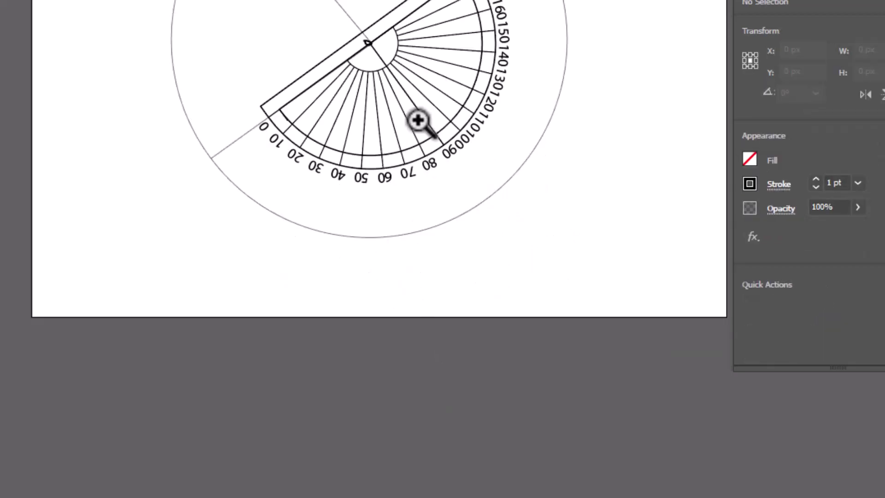
{"action": "scroll", "coordinate": [418, 120], "scroll_direction": "up", "scroll_amount": 5}
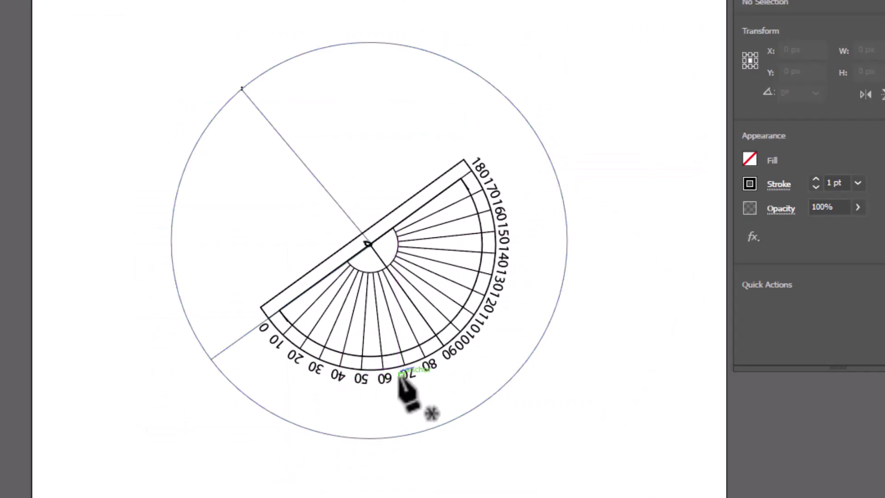
{"action": "left_click", "coordinate": [414, 433]}
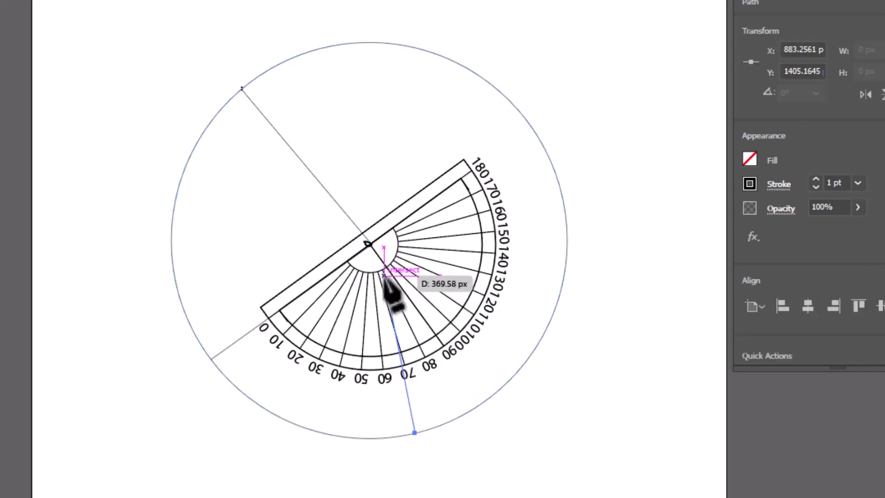
{"action": "left_click", "coordinate": [367, 243]}
{"action": "key", "text": "Escape"}
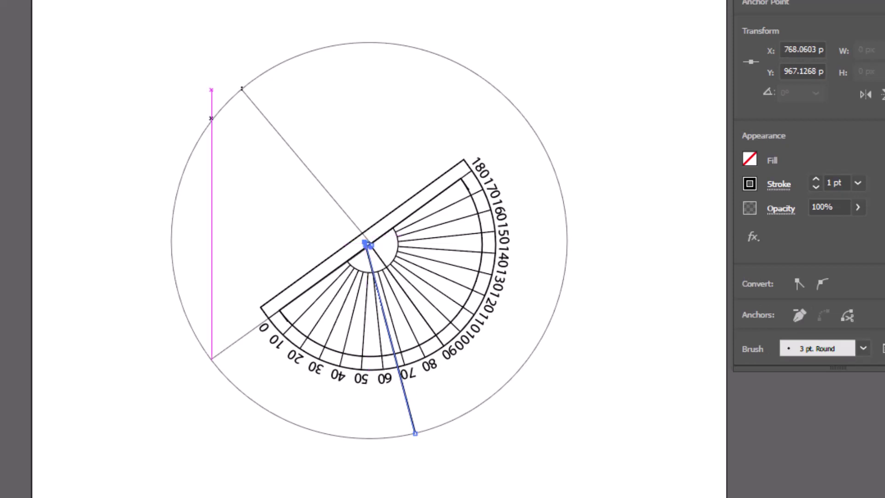
Rotate the protractor until its baseline is roughly parallel to the third radius, and move it aside, clear of the circle's centre.
{"action": "key", "text": "v"}
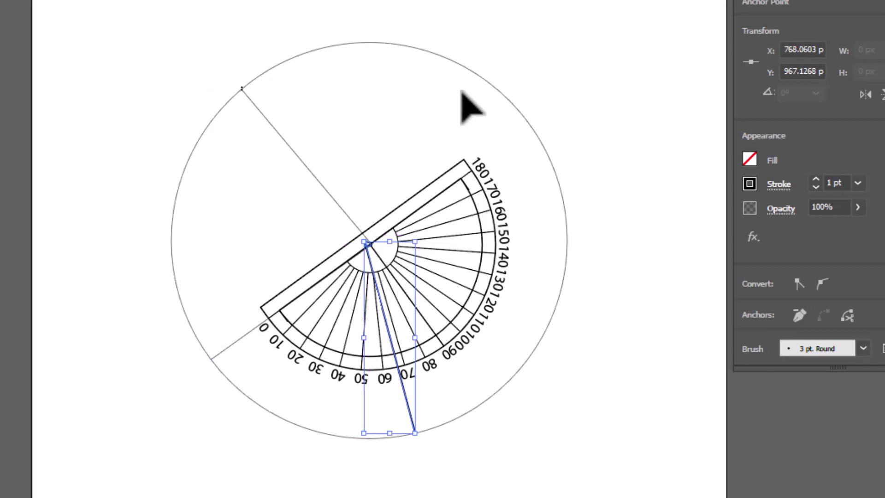
{"action": "left_click", "coordinate": [499, 199]}
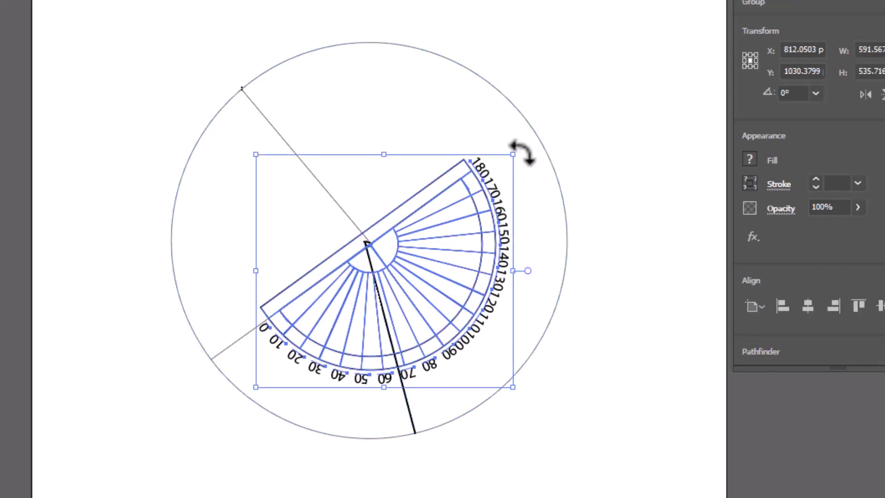
{"action": "left_click_drag", "start_coordinate": [523, 152], "coordinate": [346, 142]}
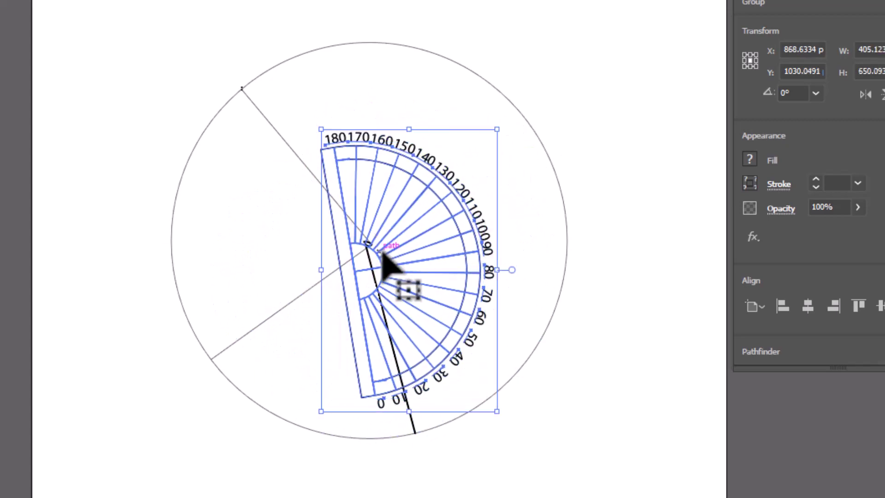
{"action": "left_click_drag", "start_coordinate": [383, 255], "coordinate": [506, 239]}
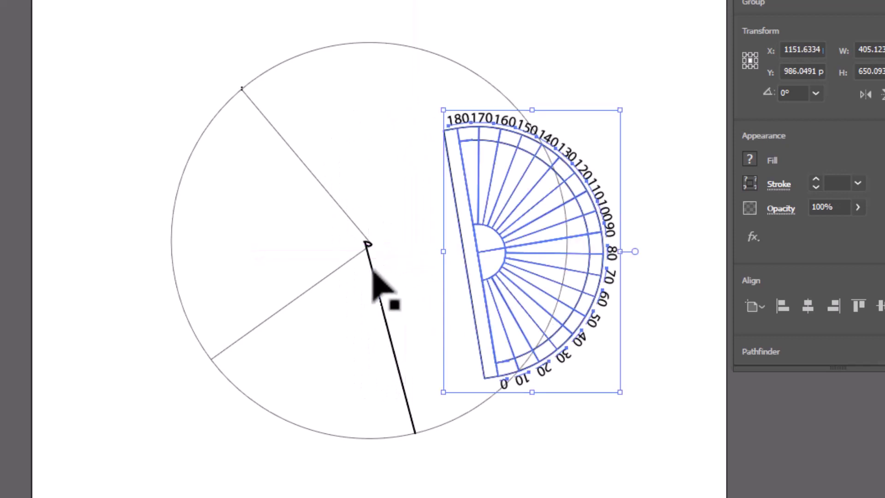
Rotate the third radius slightly so it meets the other two, and redraw its line with the Pen from the circle's edge to the centre.
{"action": "left_click", "coordinate": [371, 257]}
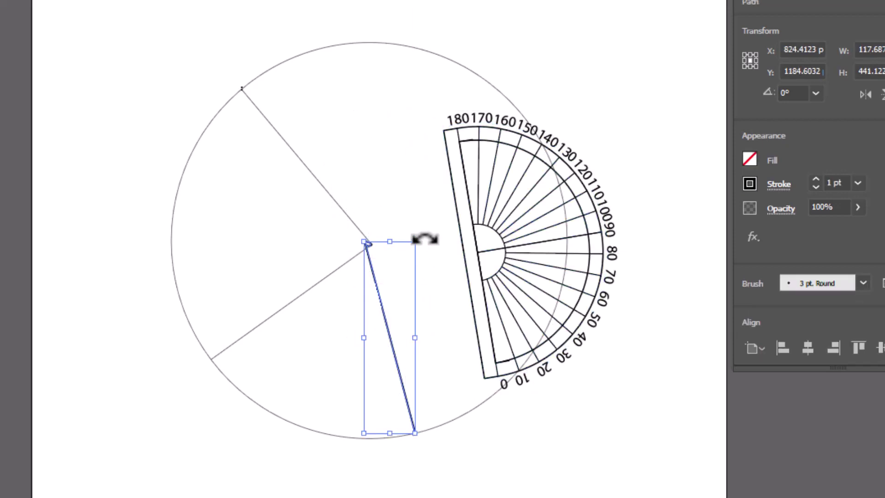
{"action": "left_click_drag", "start_coordinate": [425, 238], "coordinate": [432, 239]}
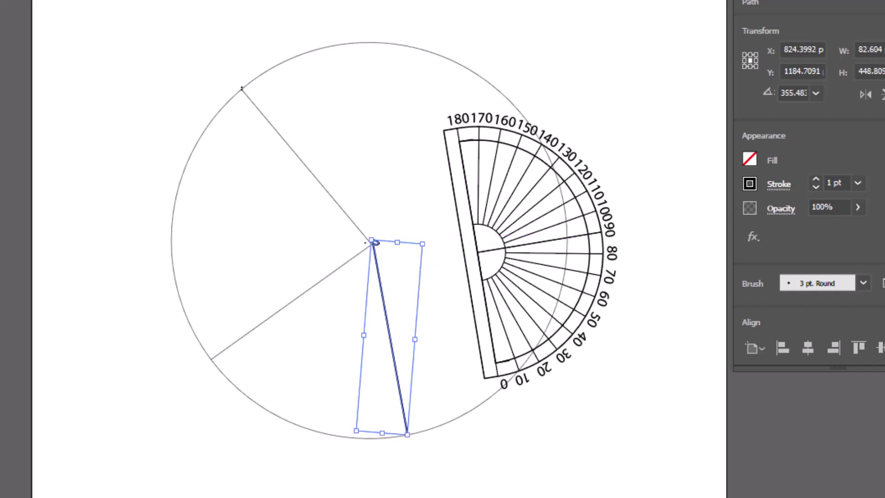
{"action": "key", "text": "p"}
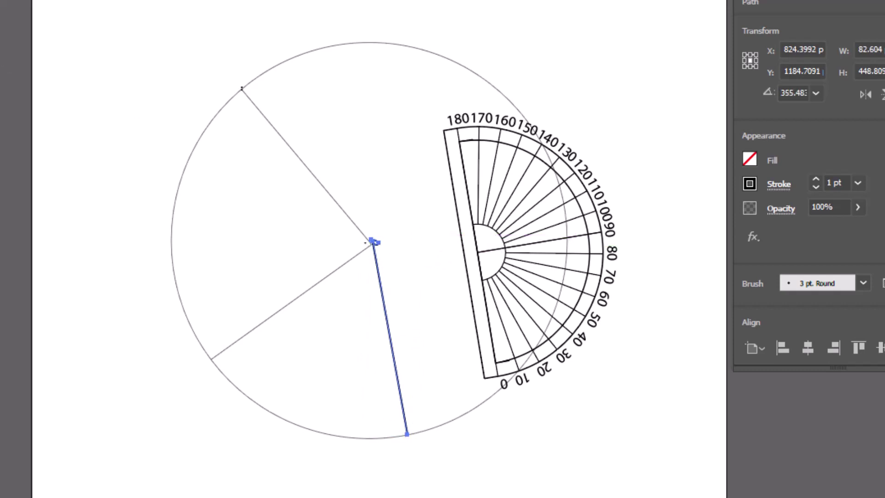
{"action": "left_click", "coordinate": [407, 435]}
{"action": "left_click", "coordinate": [406, 435]}
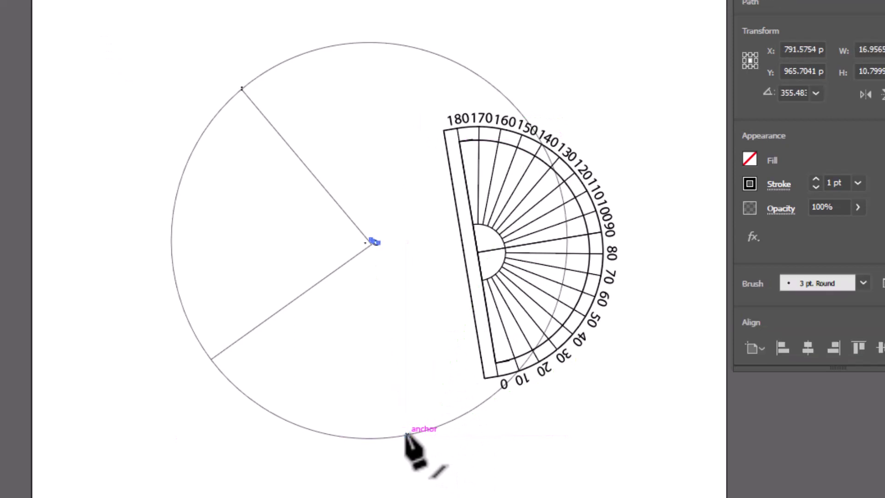
{"action": "left_click", "coordinate": [406, 435]}
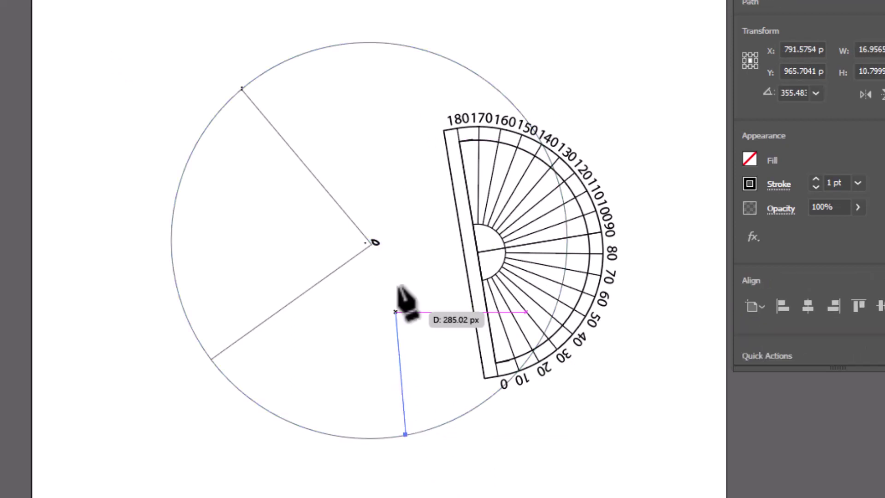
{"action": "left_click", "coordinate": [373, 242]}
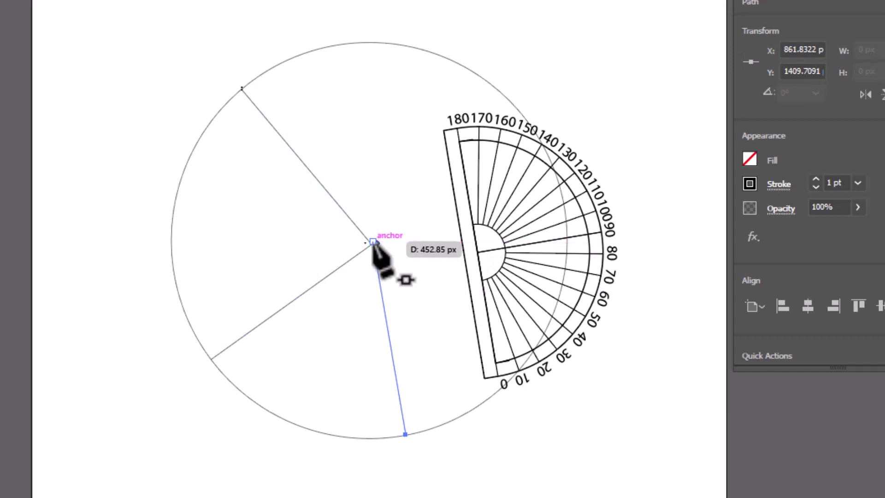
{"action": "left_click", "coordinate": [374, 242]}
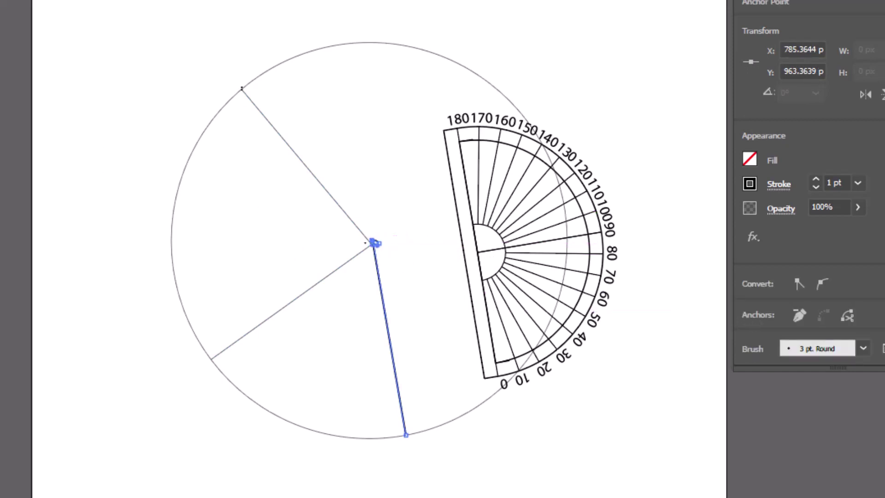
Move the protractor back so its baseline lies along the third radius, with its midpoint on the centre.
{"action": "left_click", "coordinate": [632, 436], "text": "ctrl"}
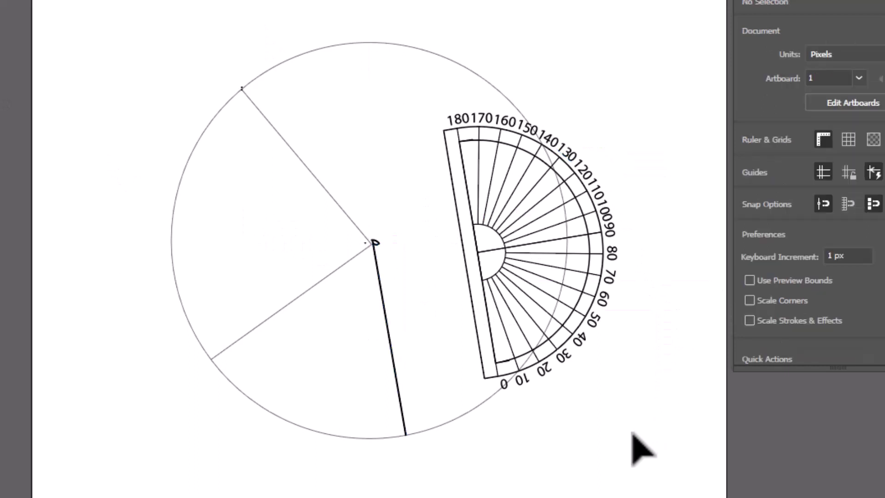
{"action": "left_click_drag", "start_coordinate": [471, 234], "coordinate": [371, 224]}
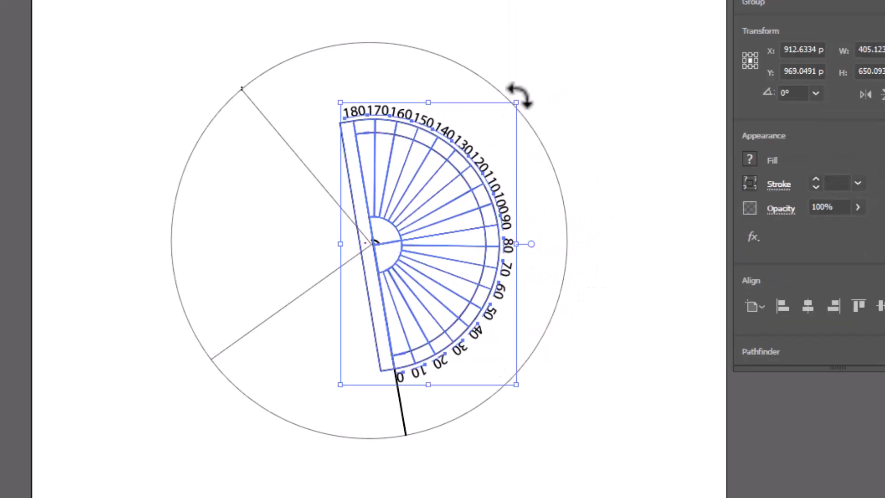
{"action": "mouse_move", "coordinate": [519, 95]}
{"action": "left_mouse_down"}
{"action": "mouse_move", "coordinate": [500, 84]}
{"action": "mouse_move", "coordinate": [510, 103]}
{"action": "left_mouse_up"}
Draw a fourth Pen radius from the circle's edge, in line with the protractor's 40° line, to the centre.
{"action": "key", "text": "p"}
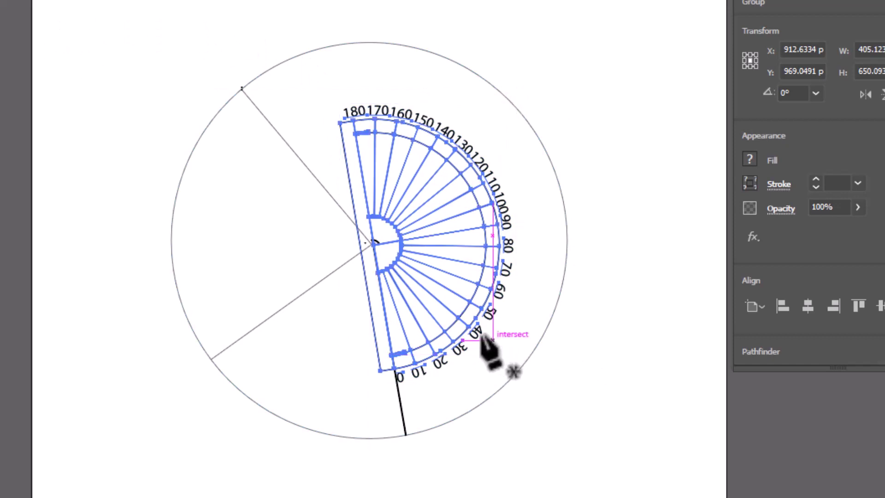
{"action": "left_click", "coordinate": [519, 369]}
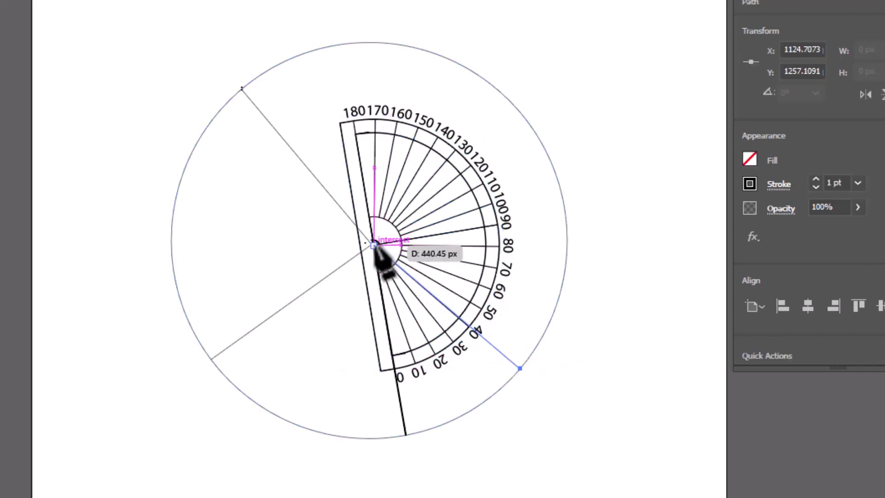
{"action": "left_click", "coordinate": [373, 245]}
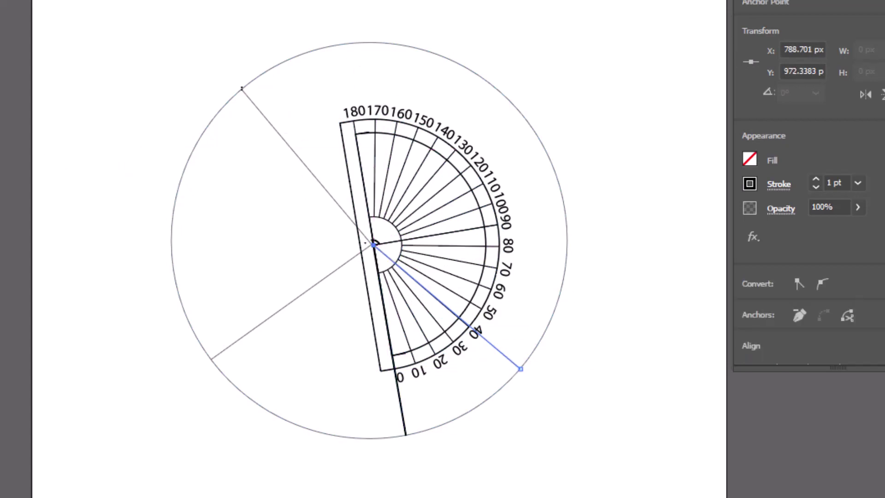
Rotate and move the protractor so its baseline runs along the fourth radius, with 0 towards the circle's lower-right edge.
{"action": "key", "text": "v"}
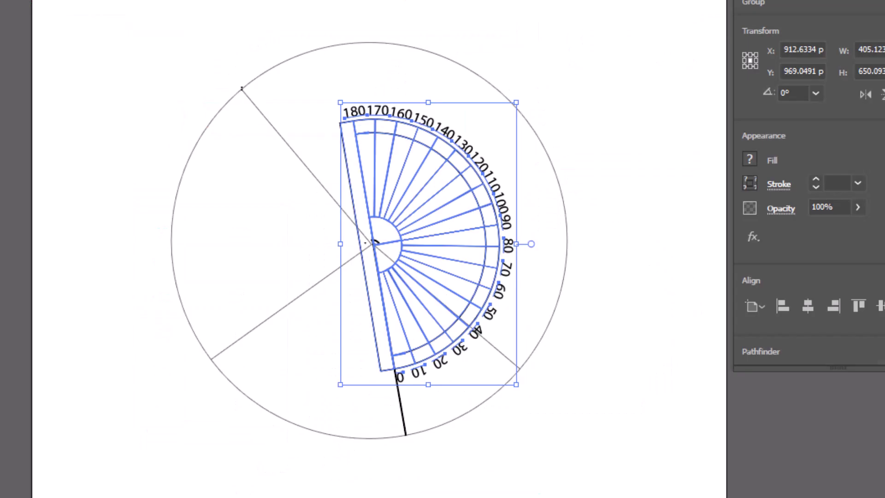
{"action": "left_click", "coordinate": [529, 109]}
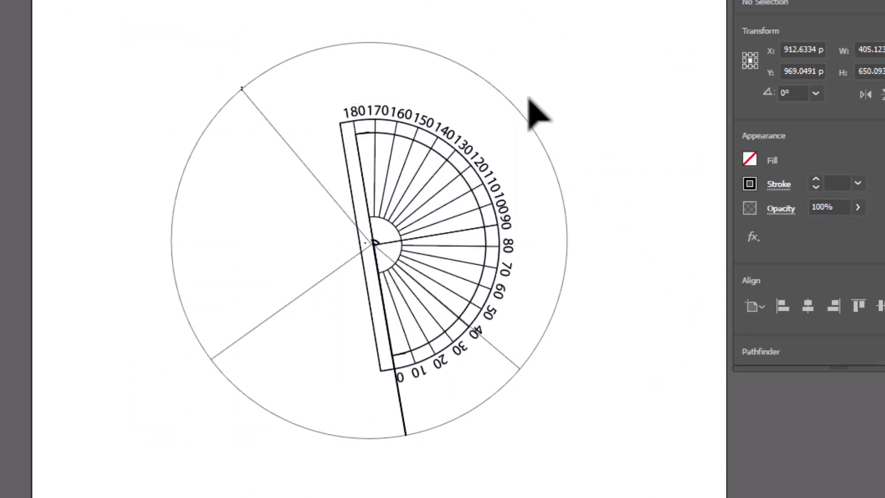
{"action": "left_click", "coordinate": [494, 146]}
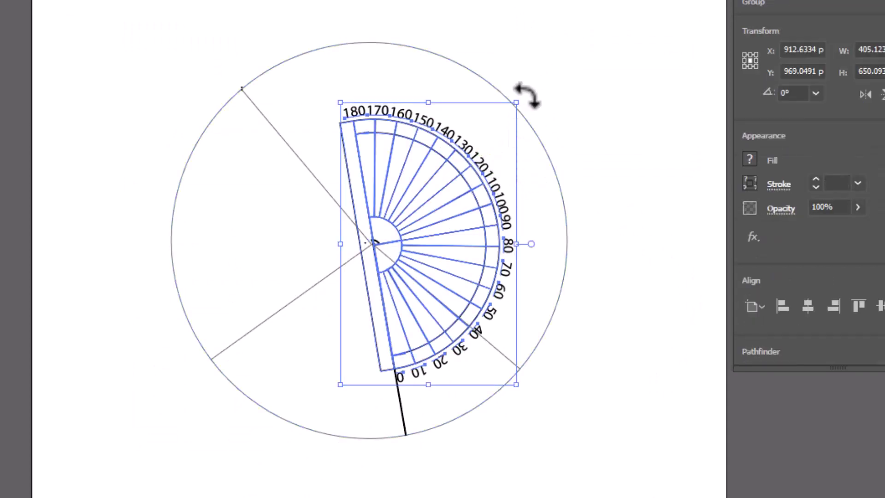
{"action": "left_click_drag", "start_coordinate": [528, 96], "coordinate": [412, 83]}
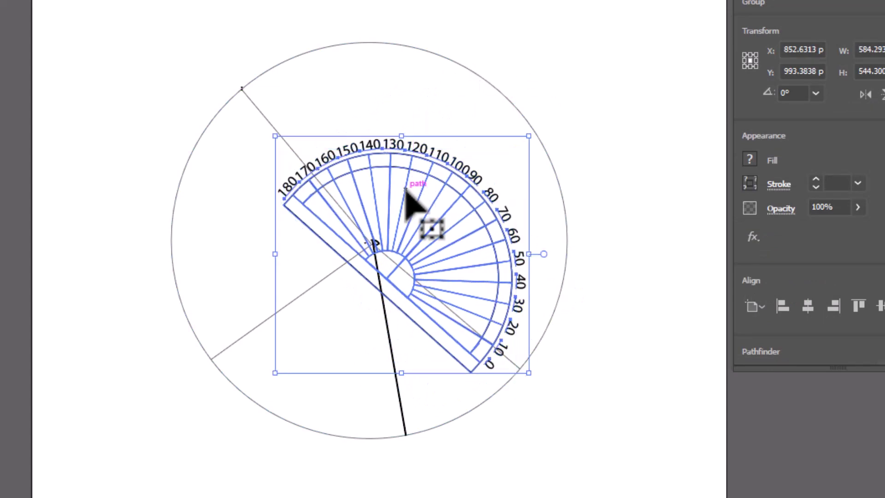
{"action": "left_click_drag", "start_coordinate": [404, 191], "coordinate": [394, 158]}
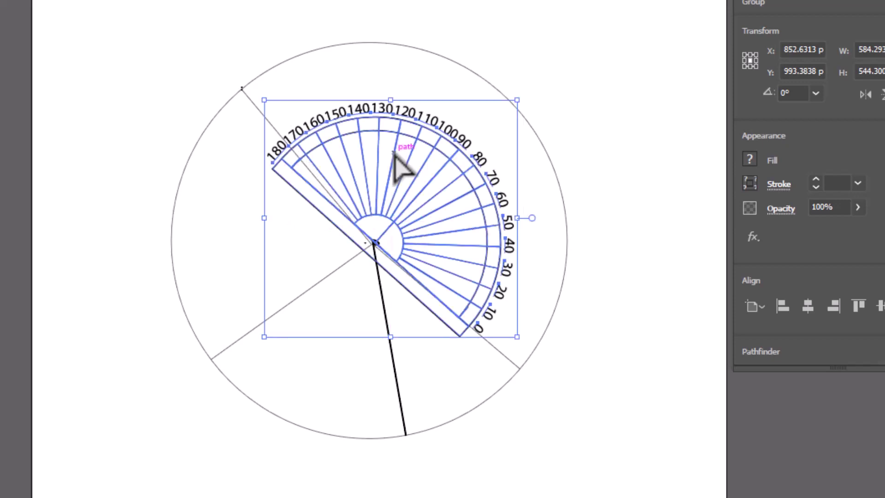
{"action": "mouse_move", "coordinate": [524, 97]}
{"action": "left_mouse_down"}
{"action": "mouse_move", "coordinate": [510, 83]}
{"action": "mouse_move", "coordinate": [517, 99]}
{"action": "left_mouse_up"}
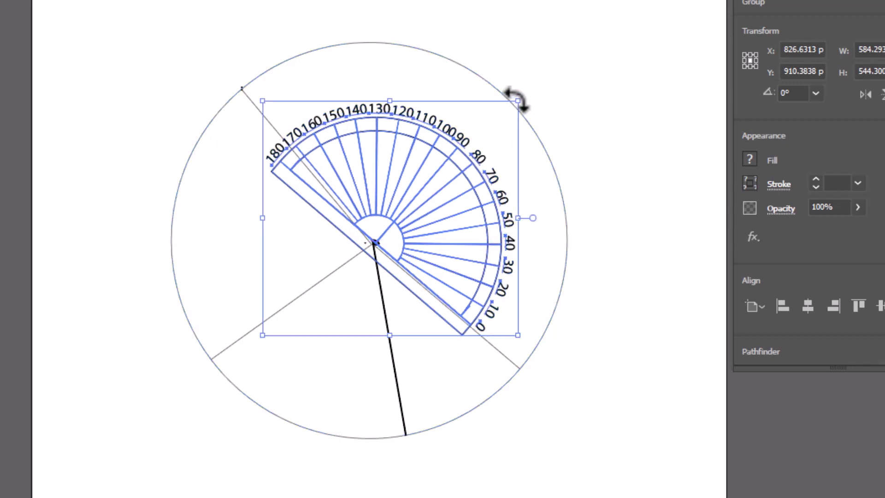
Nudge the protractor in small increments to place its baseline midpoint exactly where the radii meet.
{"action": "key", "text": "Down"}
{"action": "key", "text": "Down"}
{"action": "key", "text": "Down"}
{"action": "key", "text": "Down"}
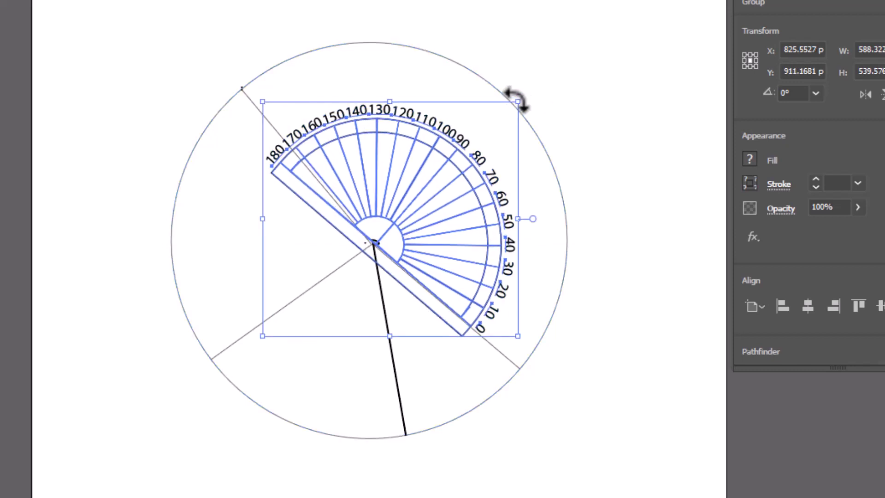
{"action": "key", "text": "Left"}
{"action": "key", "text": "Up"}
{"action": "key", "text": "Up"}
{"action": "key", "text": "Up"}
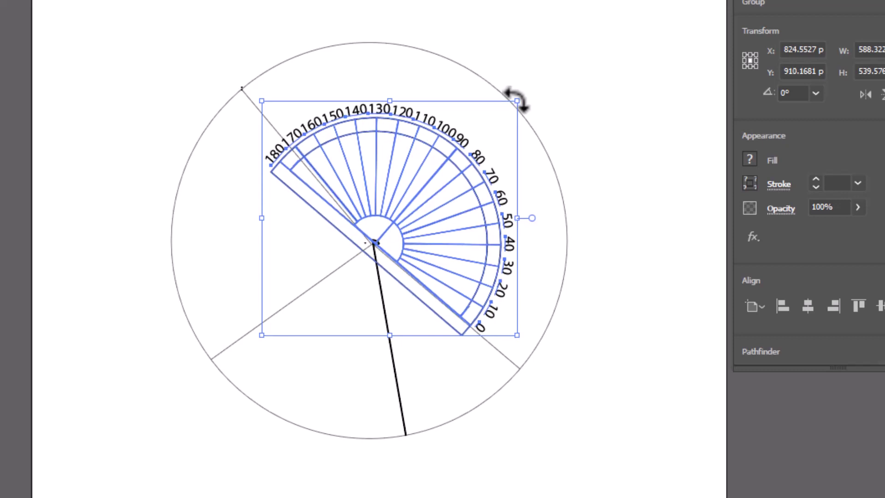
{"action": "key", "text": "Left"}
{"action": "key", "text": "Left"}
{"action": "key", "text": "Left"}
{"action": "key", "text": "Left"}
{"action": "key", "text": "Left"}
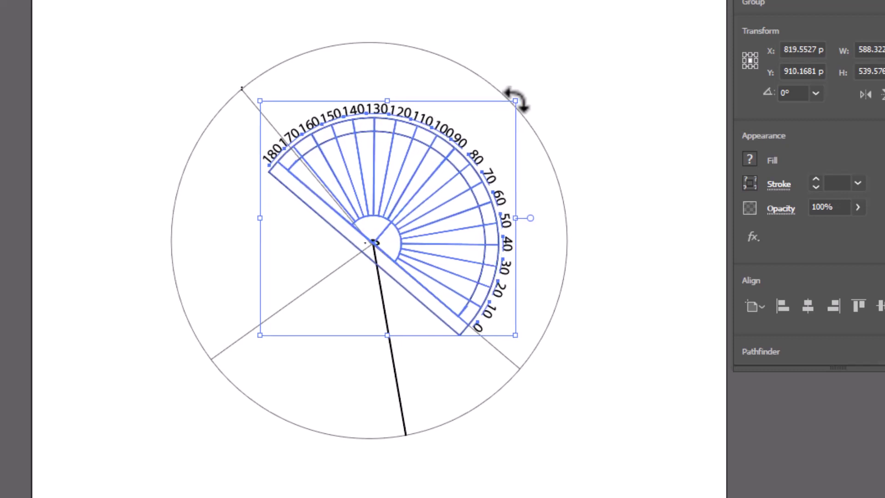
Draw a fifth Pen radius from the circle's edge, in line with the protractor's 25° position, to the centre.
{"action": "key", "text": "p"}
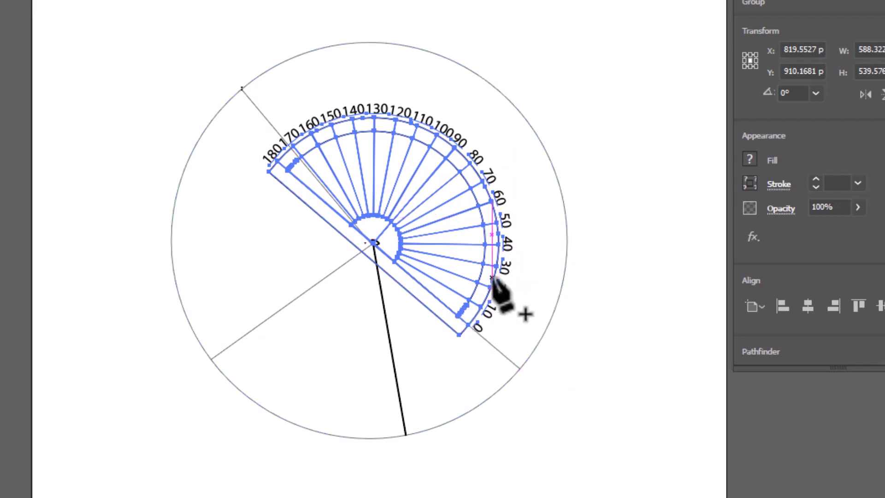
{"action": "left_click", "coordinate": [559, 293]}
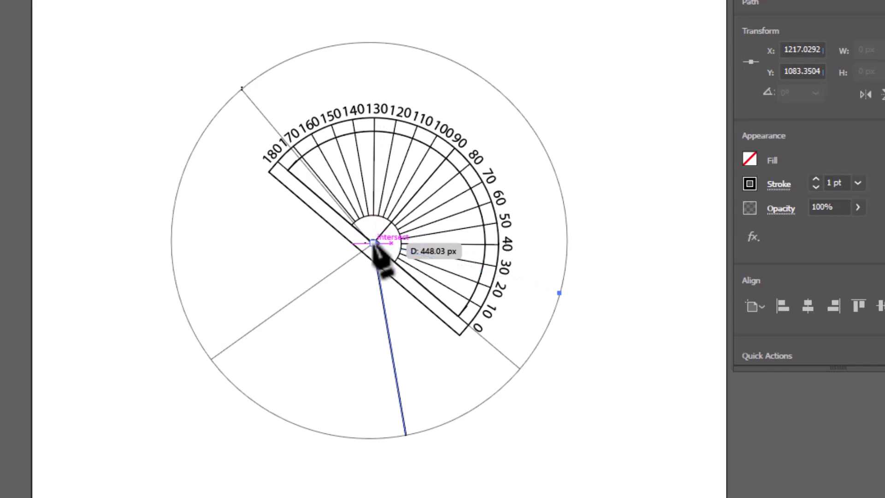
{"action": "left_click", "coordinate": [373, 241]}
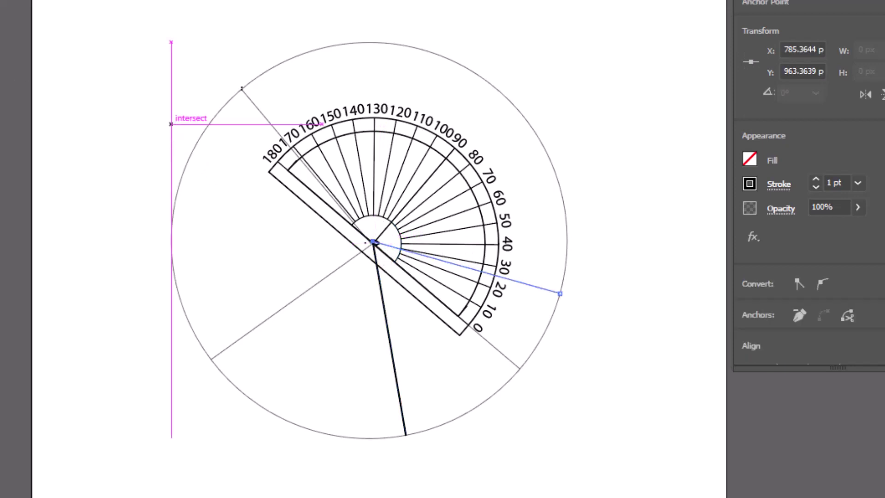
{"action": "key", "text": "v"}
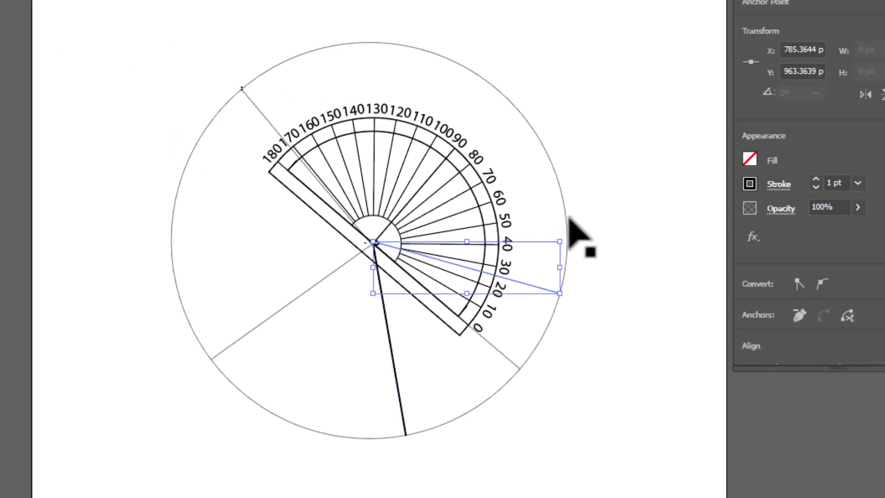
{"action": "left_click", "coordinate": [583, 228]}
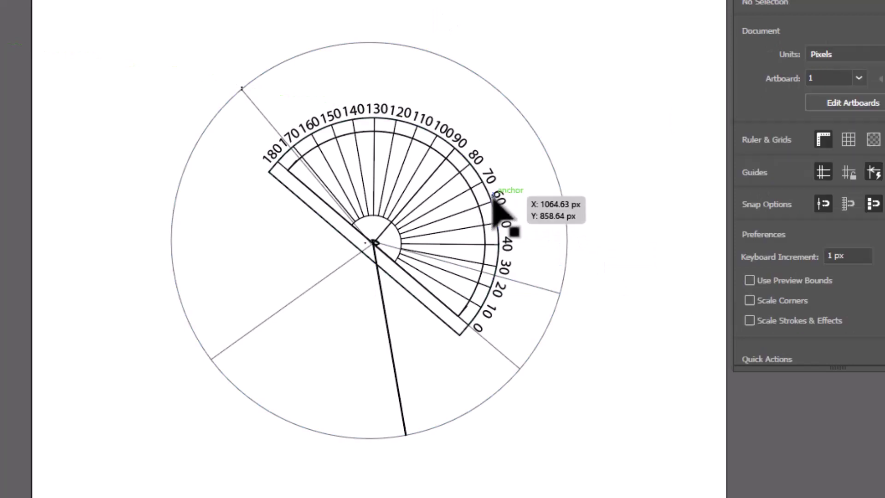
Rotate and move the protractor so its baseline runs along the fifth radius, with its midpoint on the centre.
{"action": "left_click", "coordinate": [494, 201]}
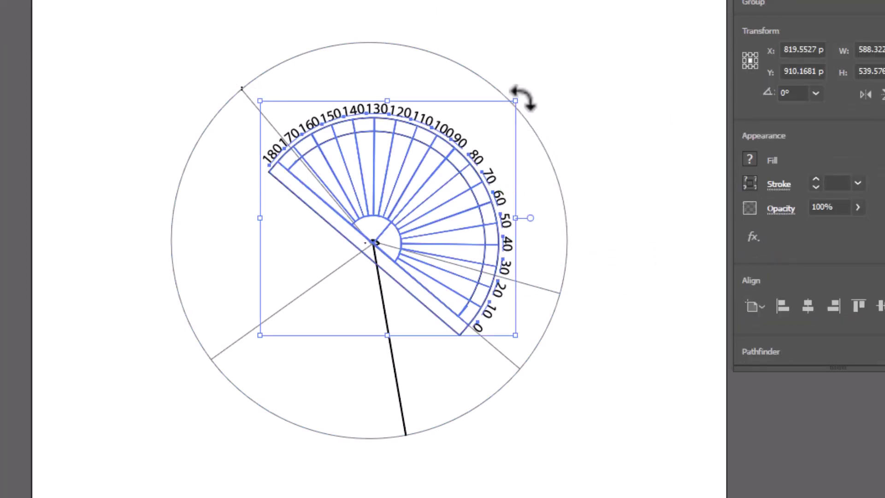
{"action": "left_click_drag", "start_coordinate": [520, 96], "coordinate": [442, 95]}
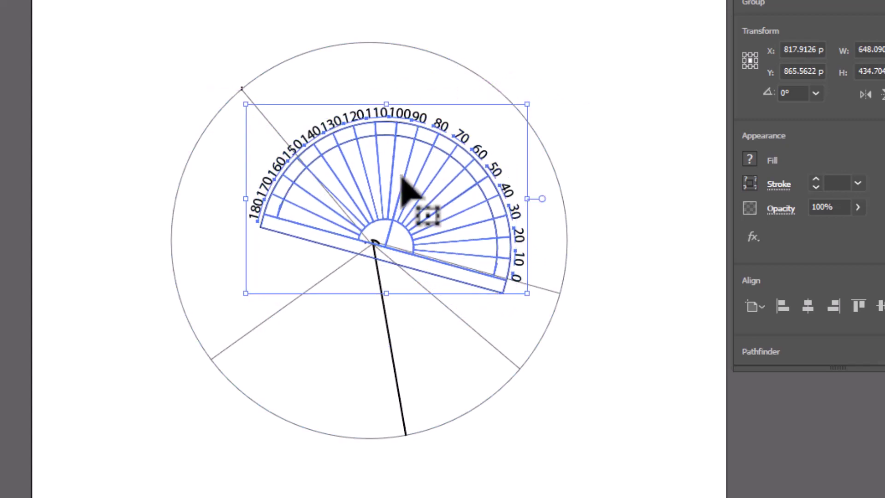
{"action": "left_click_drag", "start_coordinate": [407, 178], "coordinate": [395, 171]}
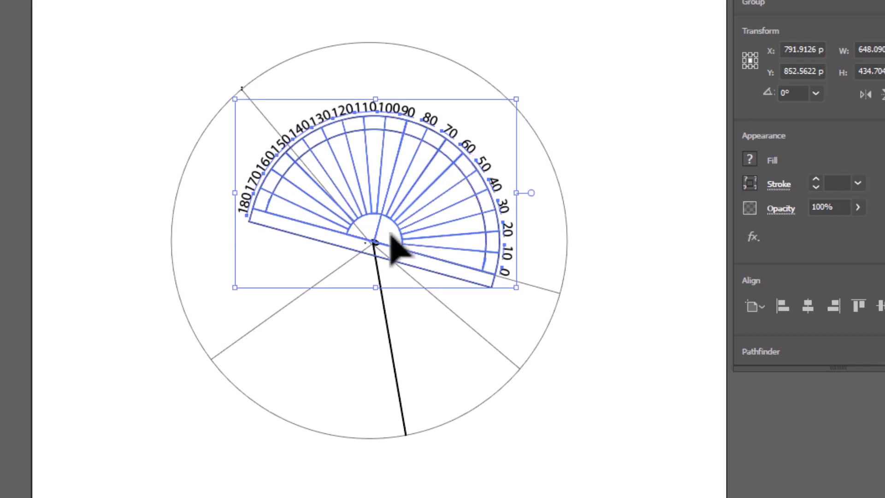
{"action": "left_click", "coordinate": [587, 153]}
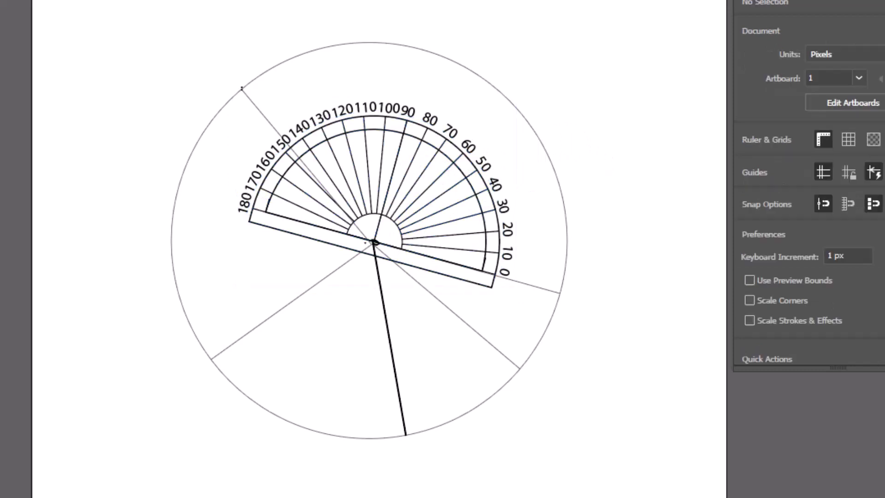
Draw a sixth Pen radius from the circle's edge, in line with the protractor's 10° line, to the centre.
{"action": "key", "text": "p"}
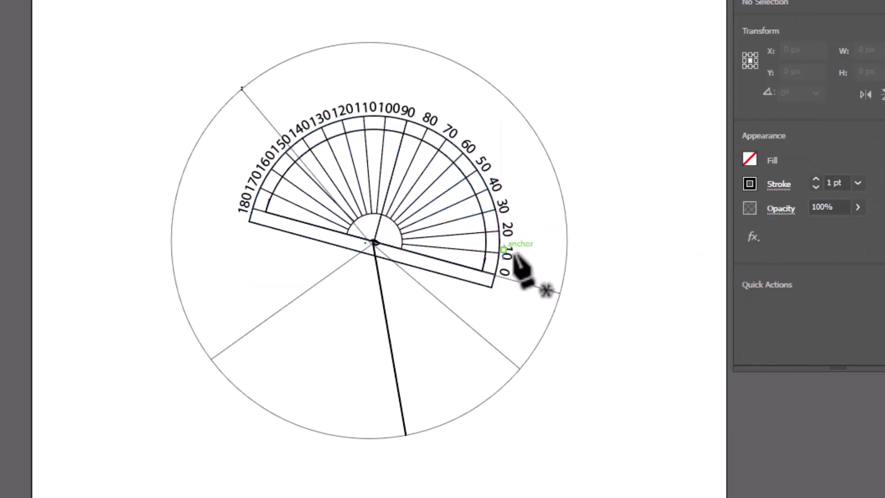
{"action": "left_click", "coordinate": [566, 257]}
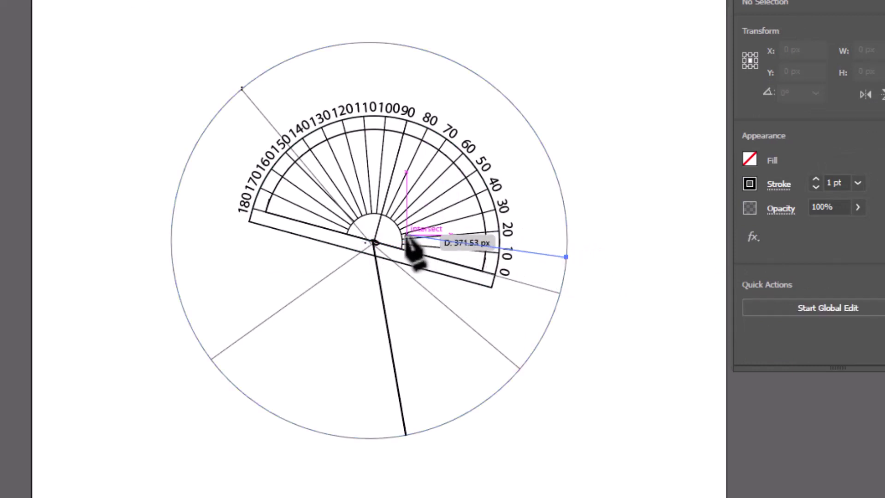
{"action": "left_click", "coordinate": [372, 241]}
{"action": "key", "text": "v"}
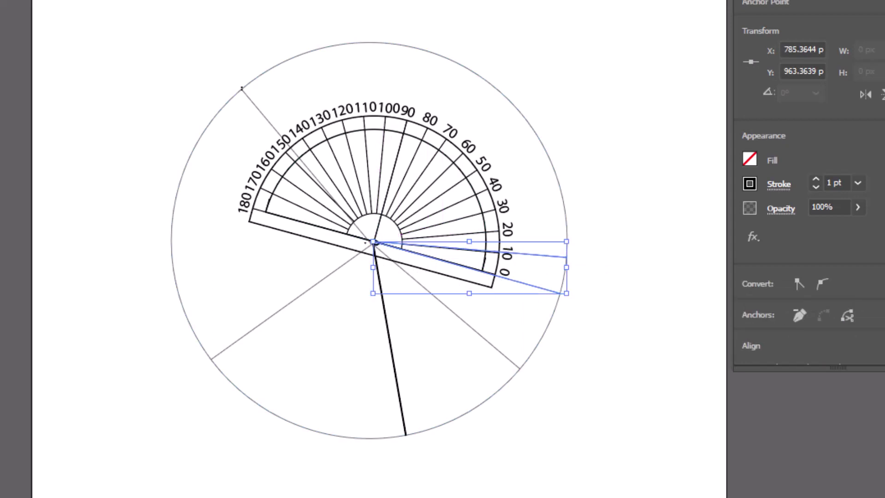
{"action": "key", "text": "ctrl+shift+a"}
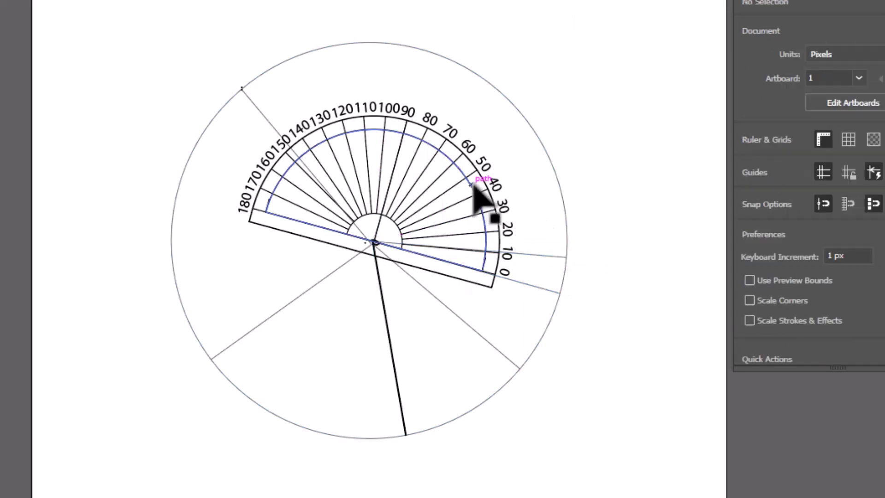
Move the protractor away from the radii to the large circle's lower-right edge.
{"action": "left_click_drag", "start_coordinate": [474, 198], "coordinate": [652, 468]}
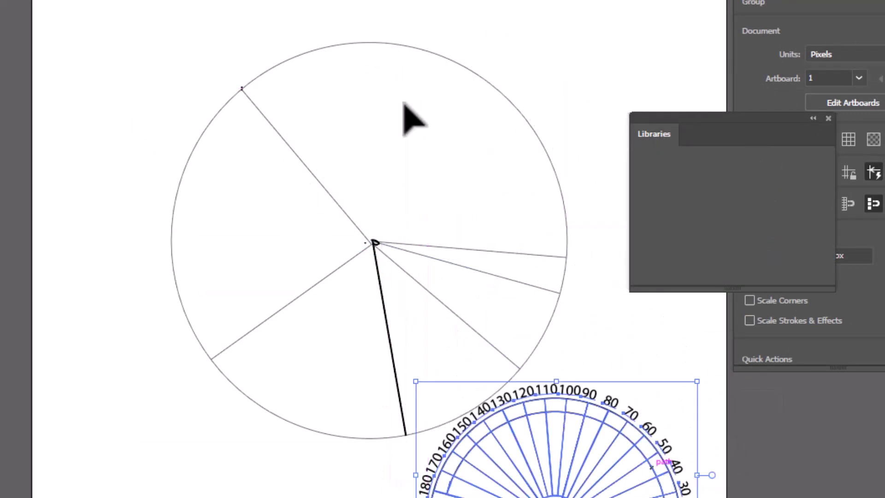
{"action": "scroll", "coordinate": [393, 191], "scroll_direction": "down", "scroll_amount": 3}
{"action": "scroll", "coordinate": [393, 191], "scroll_direction": "down", "scroll_amount": 1}
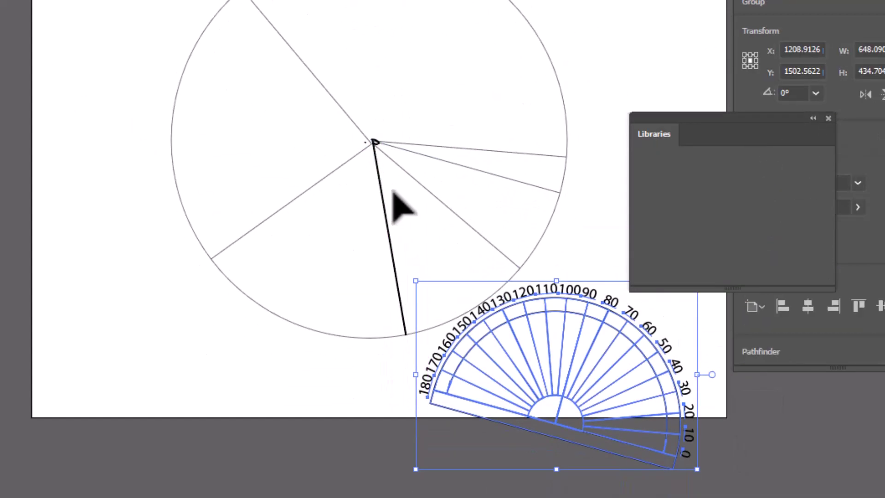
{"action": "left_click", "coordinate": [375, 142]}
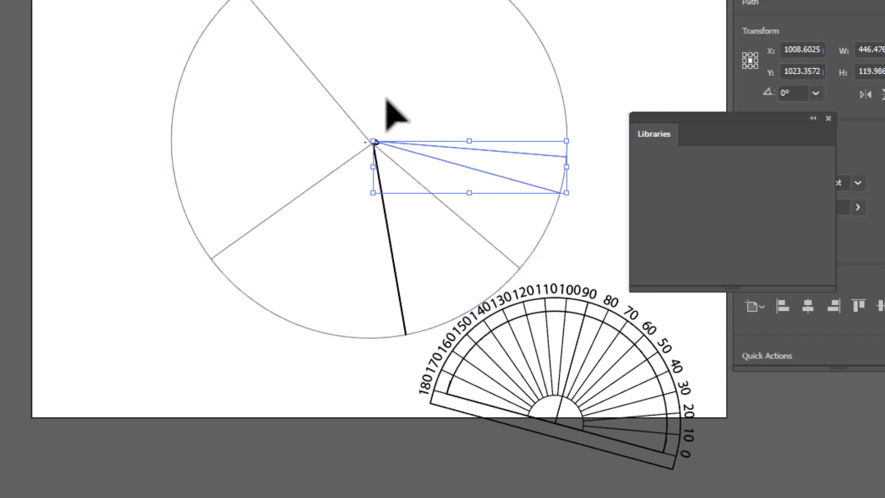
{"action": "left_click", "coordinate": [395, 114]}
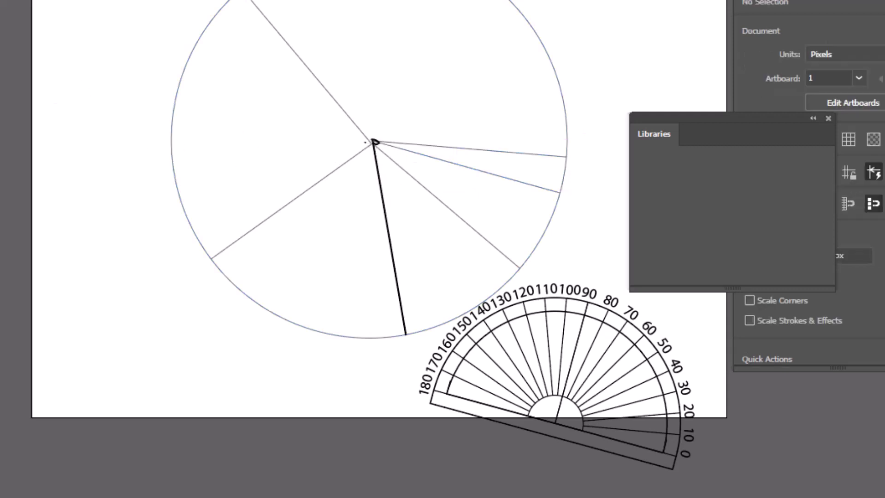
Draw a small circle 18 px in diameter centred where the radii meet.
{"action": "key", "text": "backslash"}
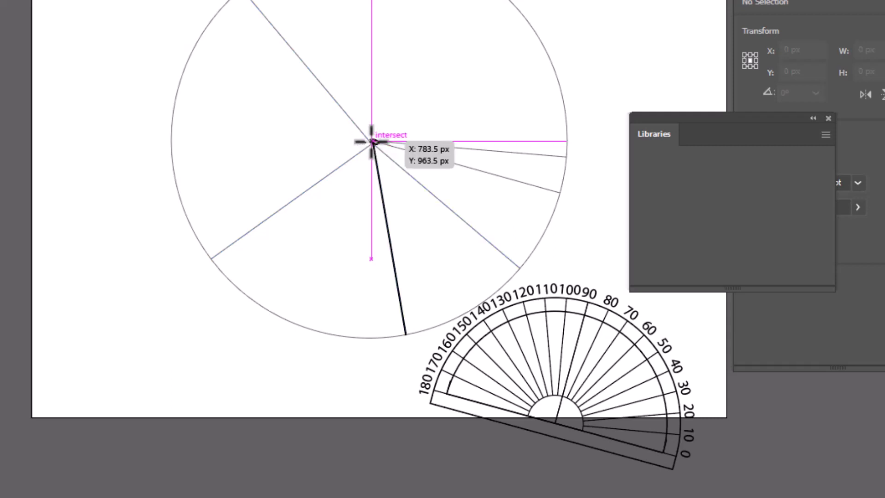
{"action": "left_click_drag", "start_coordinate": [372, 142], "coordinate": [375, 144]}
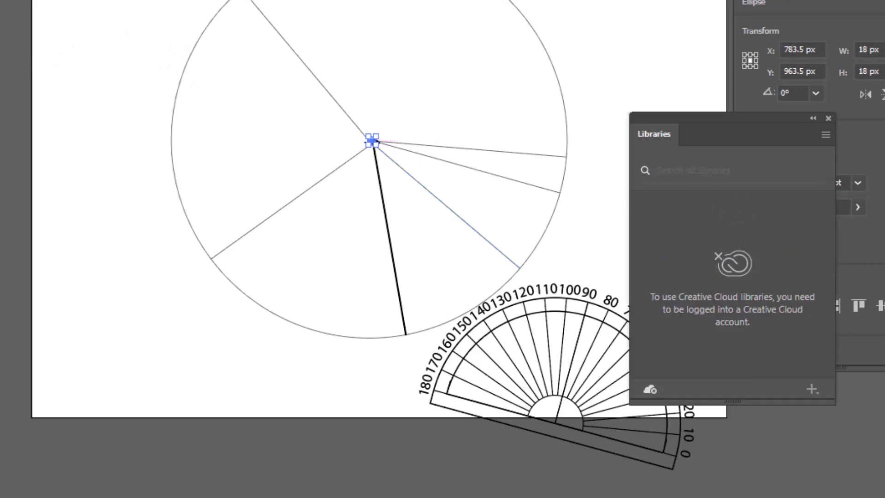
{"action": "left_click", "coordinate": [161, 275]}
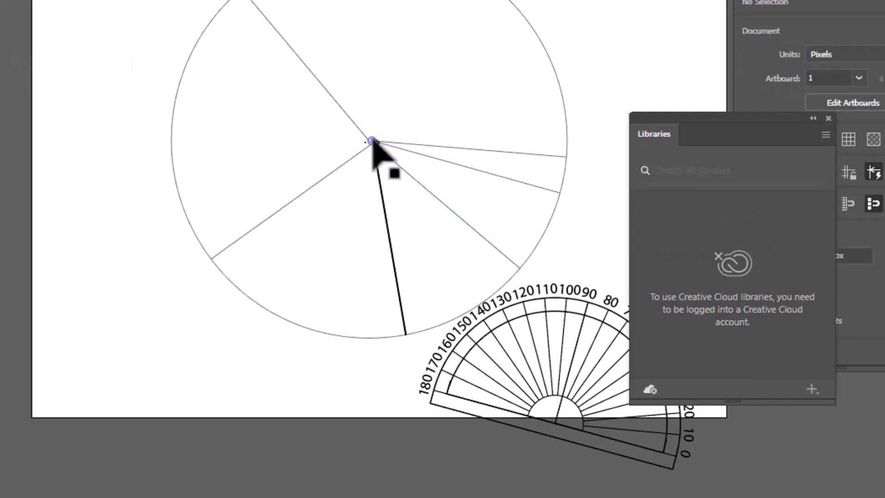
Fill the small centre circle with black and shift it 1 px right and 1 px down to cover the meeting point.
{"action": "left_click", "coordinate": [373, 139]}
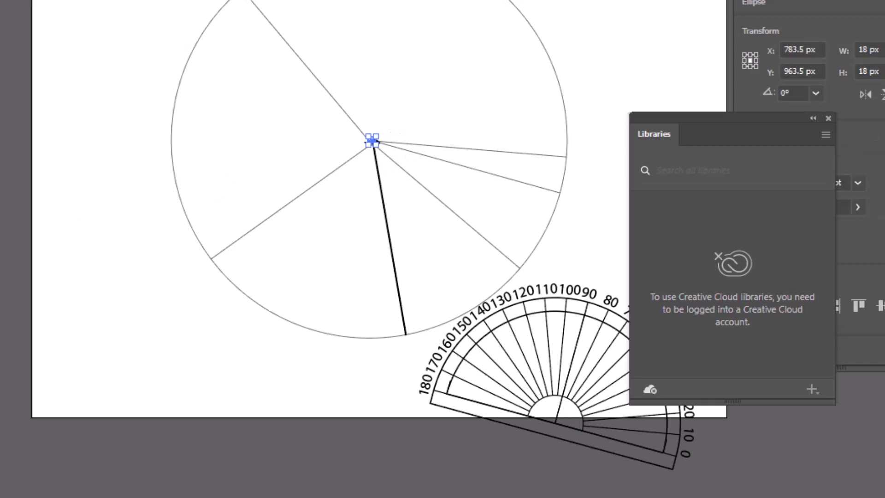
{"action": "left_click", "coordinate": [59, 276]}
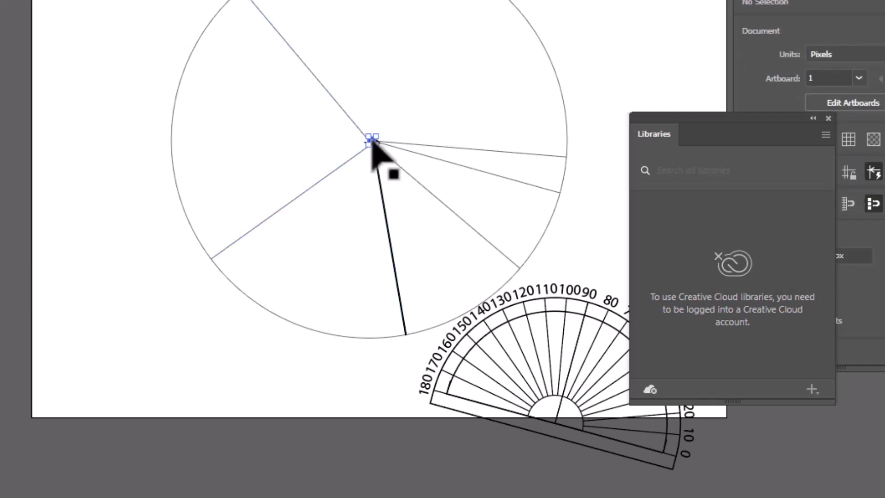
{"action": "left_click", "coordinate": [373, 139]}
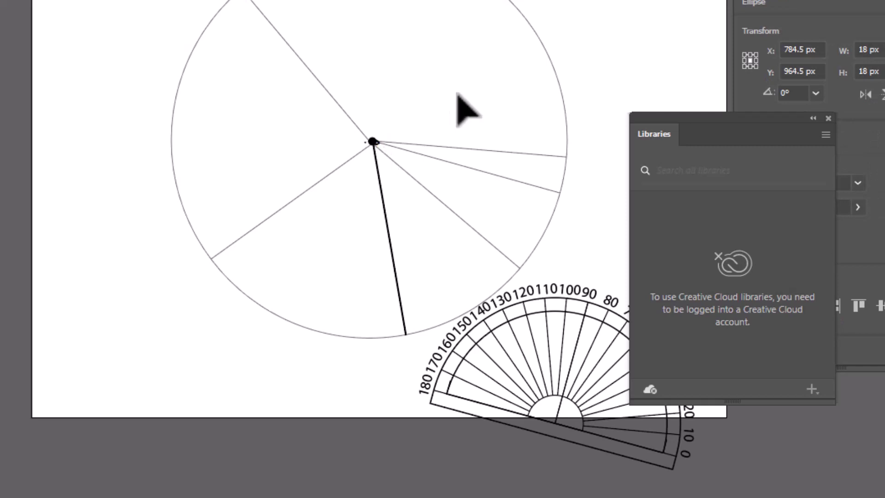
{"action": "left_click", "coordinate": [466, 108]}
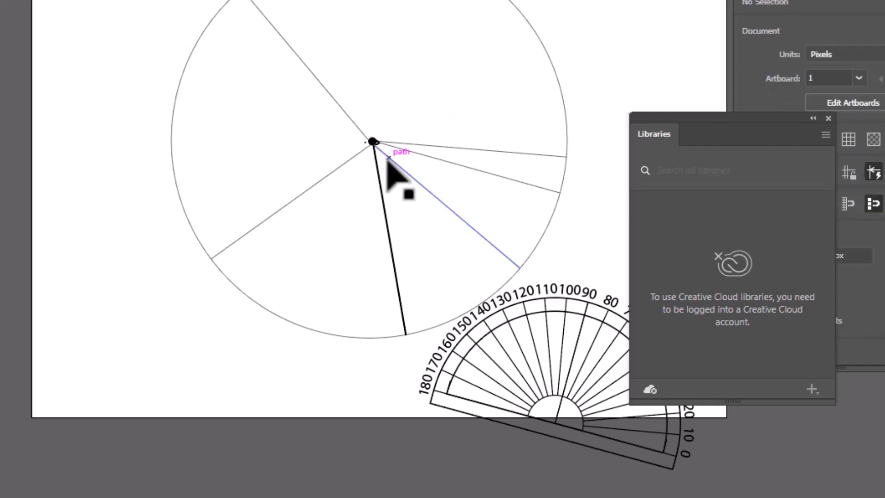
Move the protractor across to the large circle's lower-left edge.
{"action": "scroll", "coordinate": [387, 159], "scroll_direction": "up", "scroll_amount": 3}
{"action": "left_click_drag", "start_coordinate": [602, 394], "coordinate": [143, 290]}
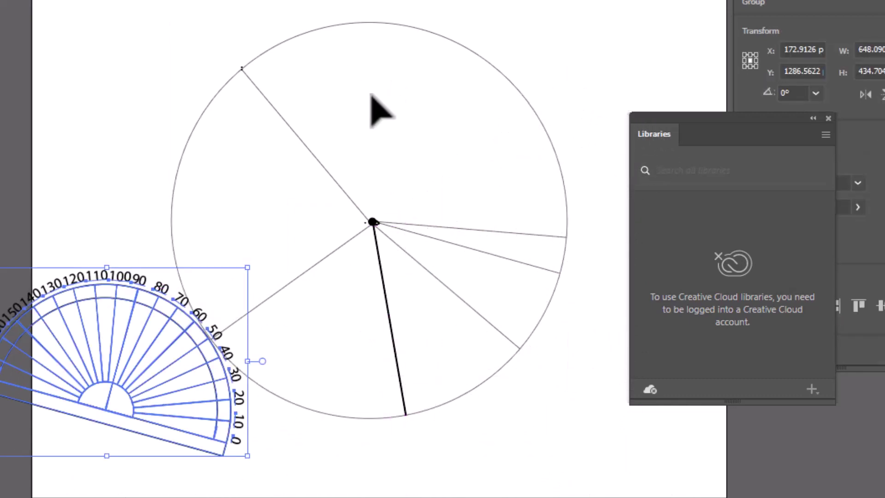